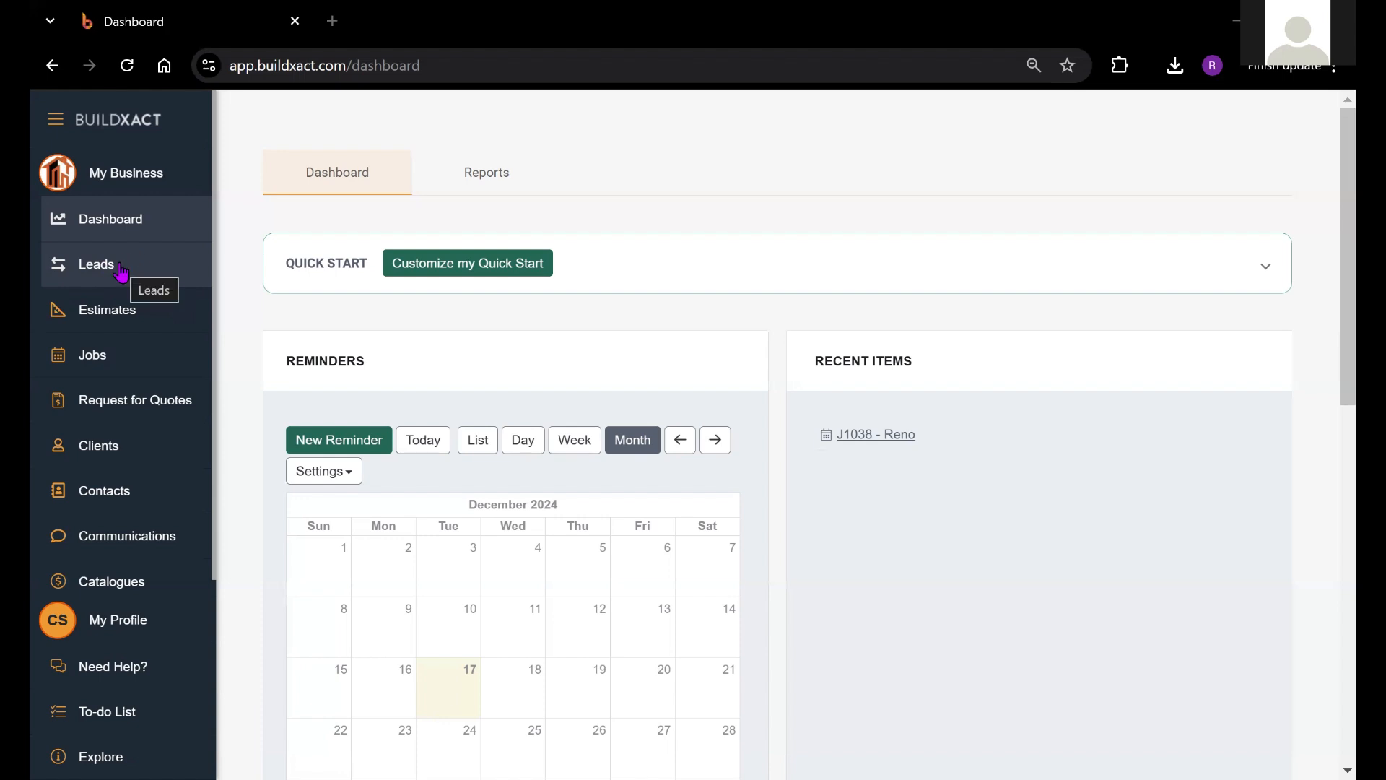
# Step: Go to the Leads list and open the Capture Lead form for an Individual / Family client
pyautogui.click(119, 271)
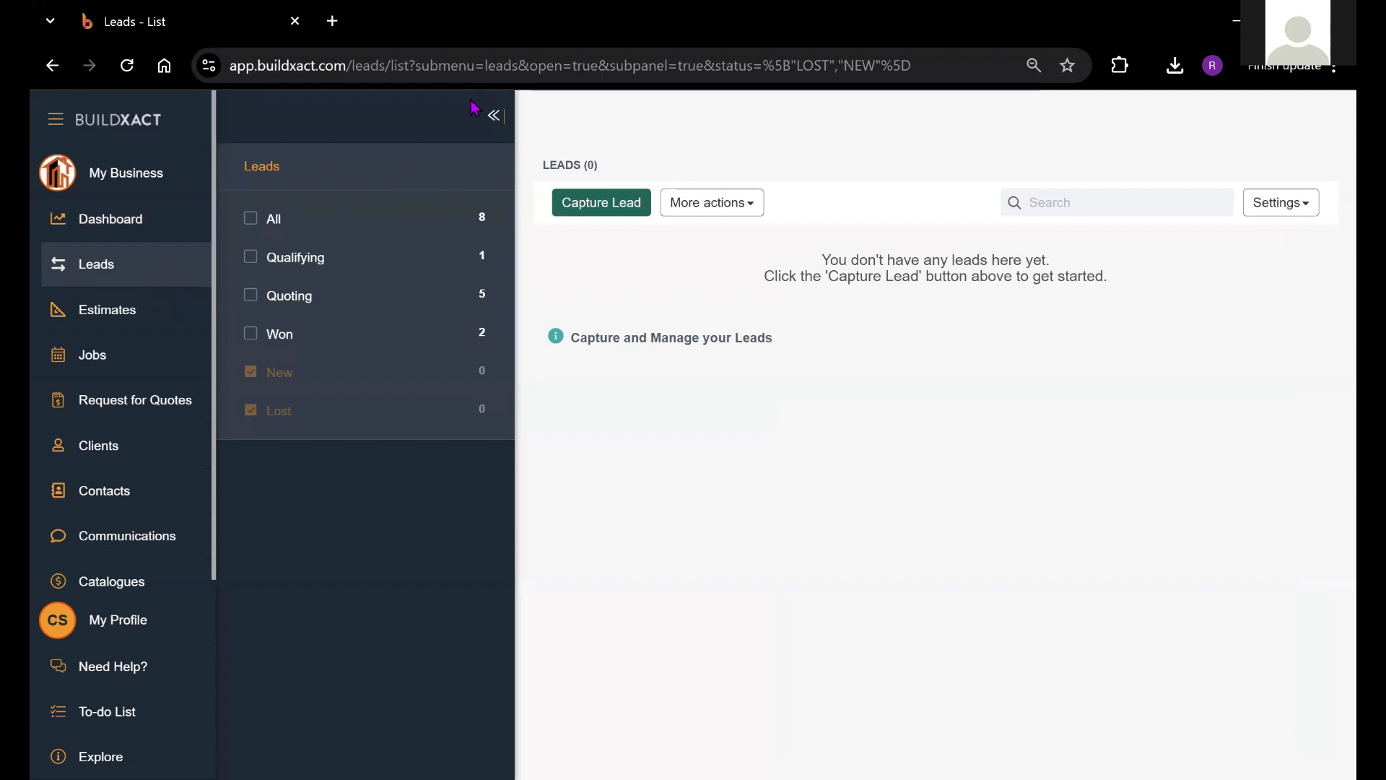
pyautogui.click(606, 207)
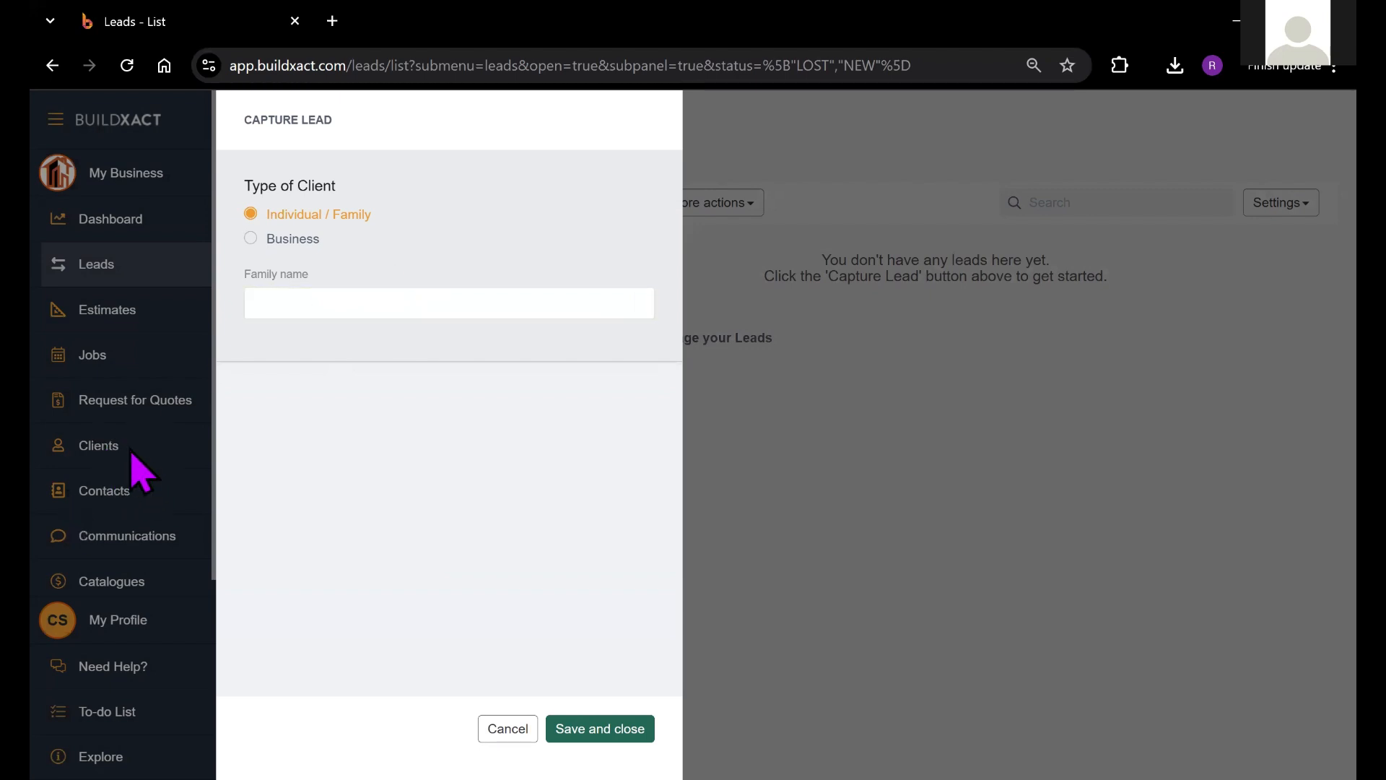
# Step: Enter the client's family name and add it as a new client
pyautogui.click(320, 309)
pyautogui.write('Ryan from buildxact')
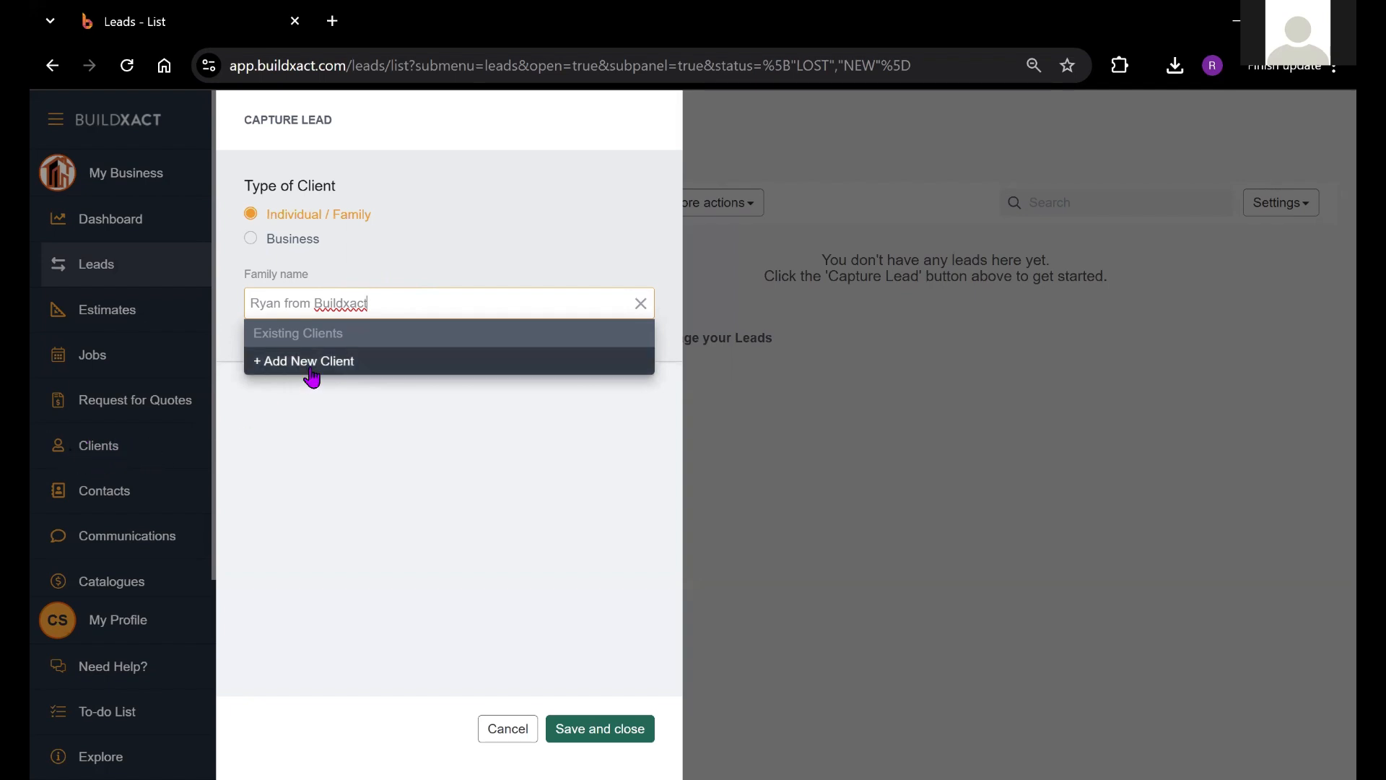
pyautogui.click(363, 363)
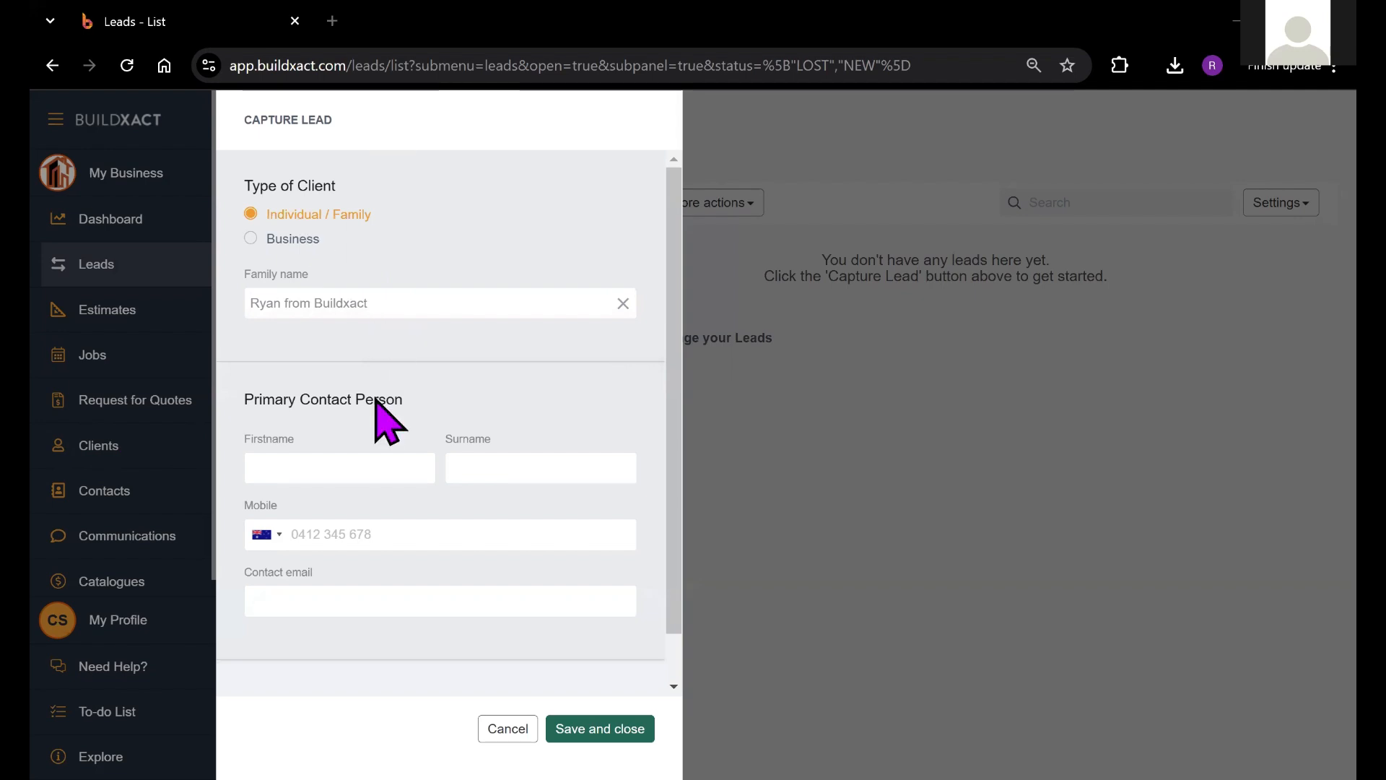
# Step: Fill in the contact's first name, surname, mobile number and e-mail address
pyautogui.click(329, 461)
pyautogui.write('Ryan')
pyautogui.press('Tab')
pyautogui.write('from Buildxact')
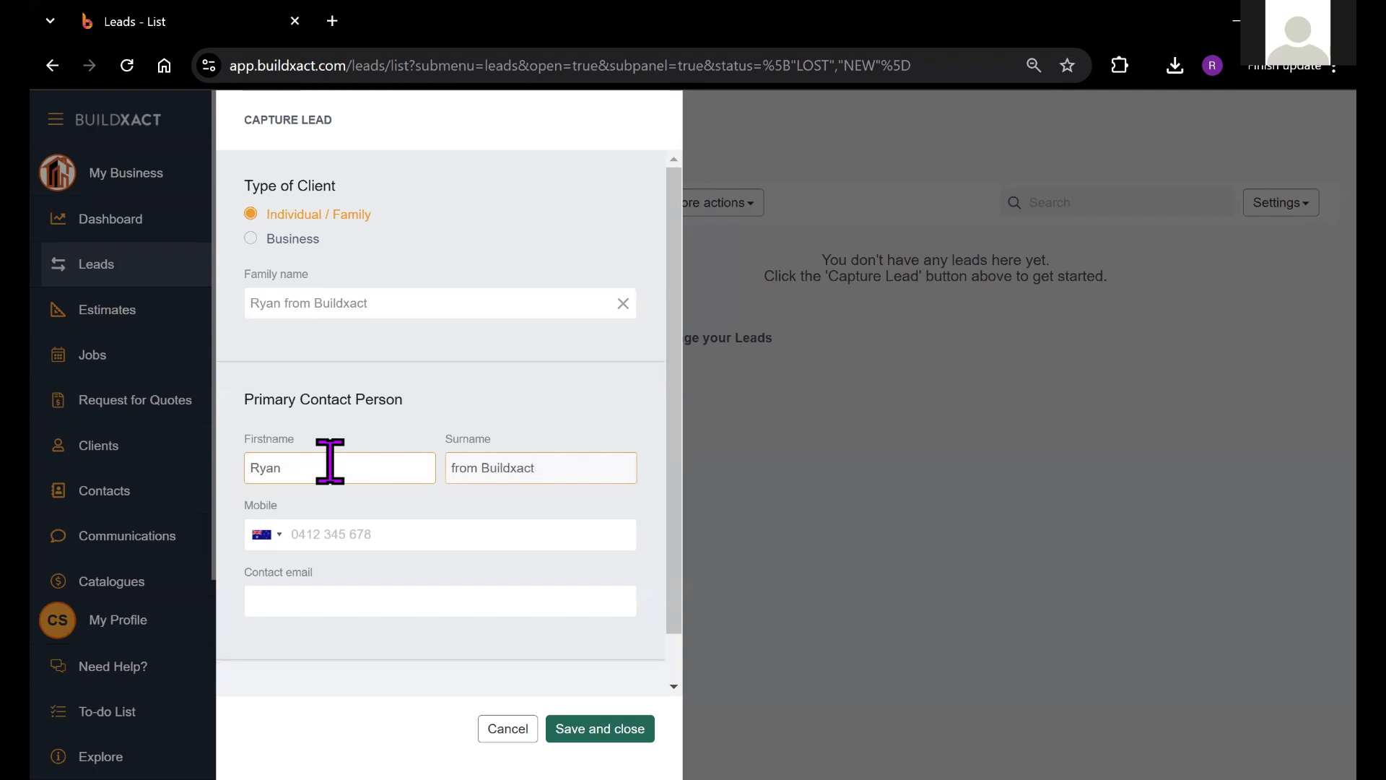
pyautogui.press('Tab')
pyautogui.write('04')
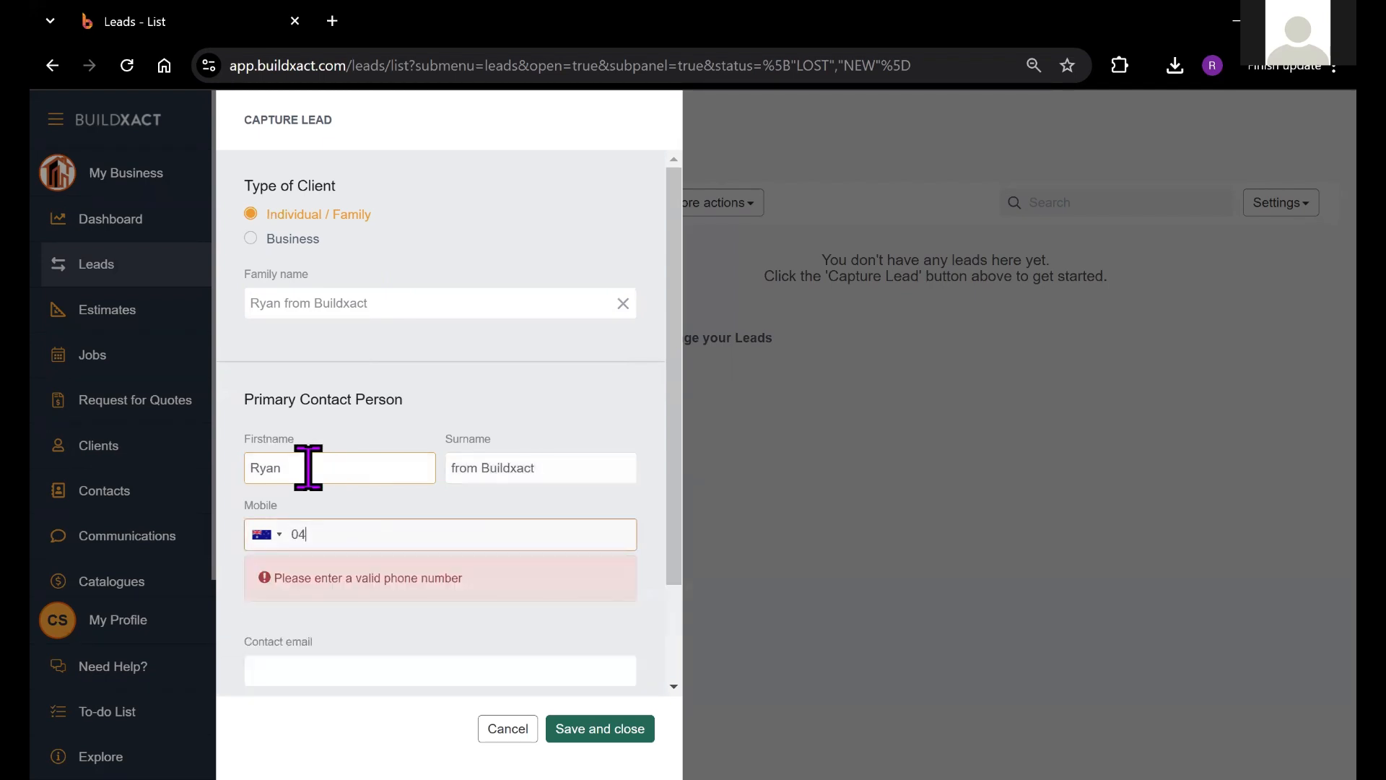
pyautogui.write('22222222')
pyautogui.press('Tab')
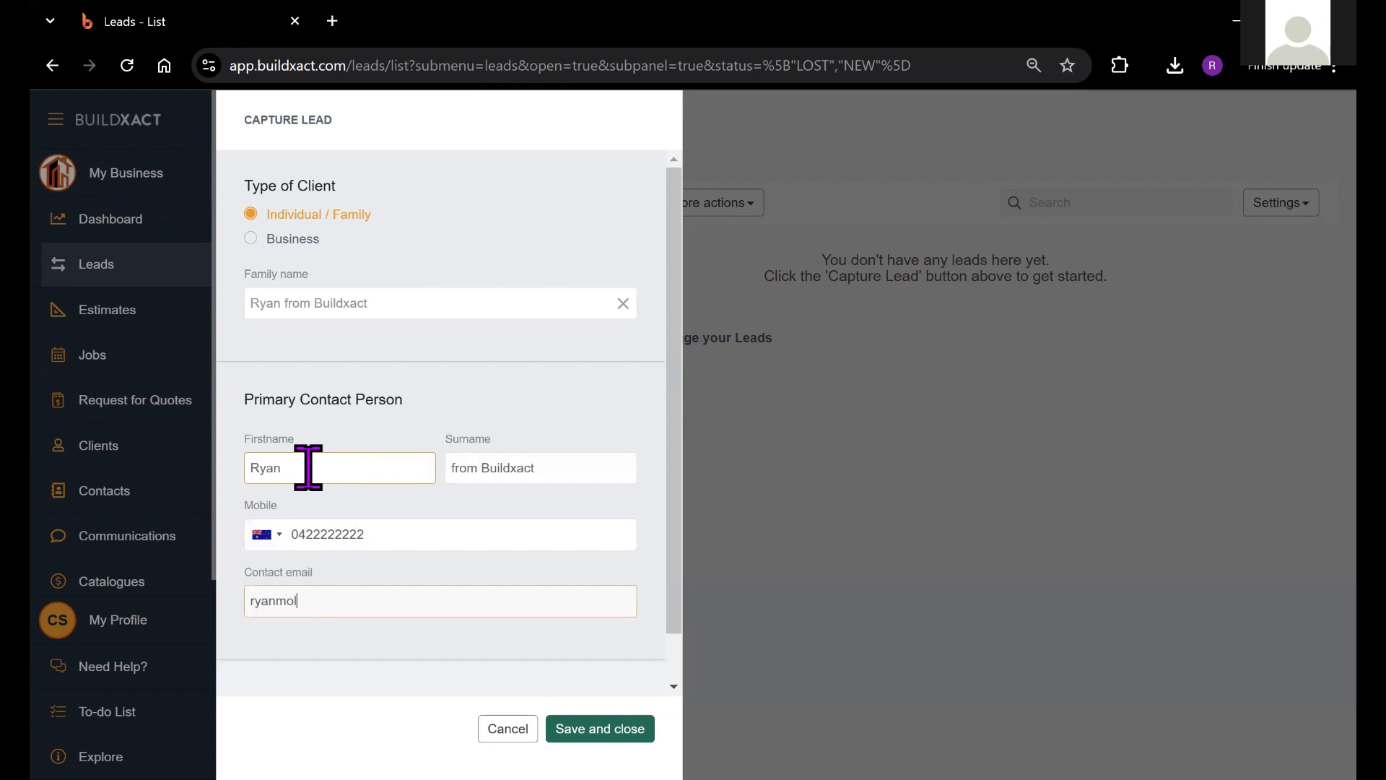
# Step: Save lead L1403, view its linked client record, and return to the Leads list
pyautogui.click(596, 731)
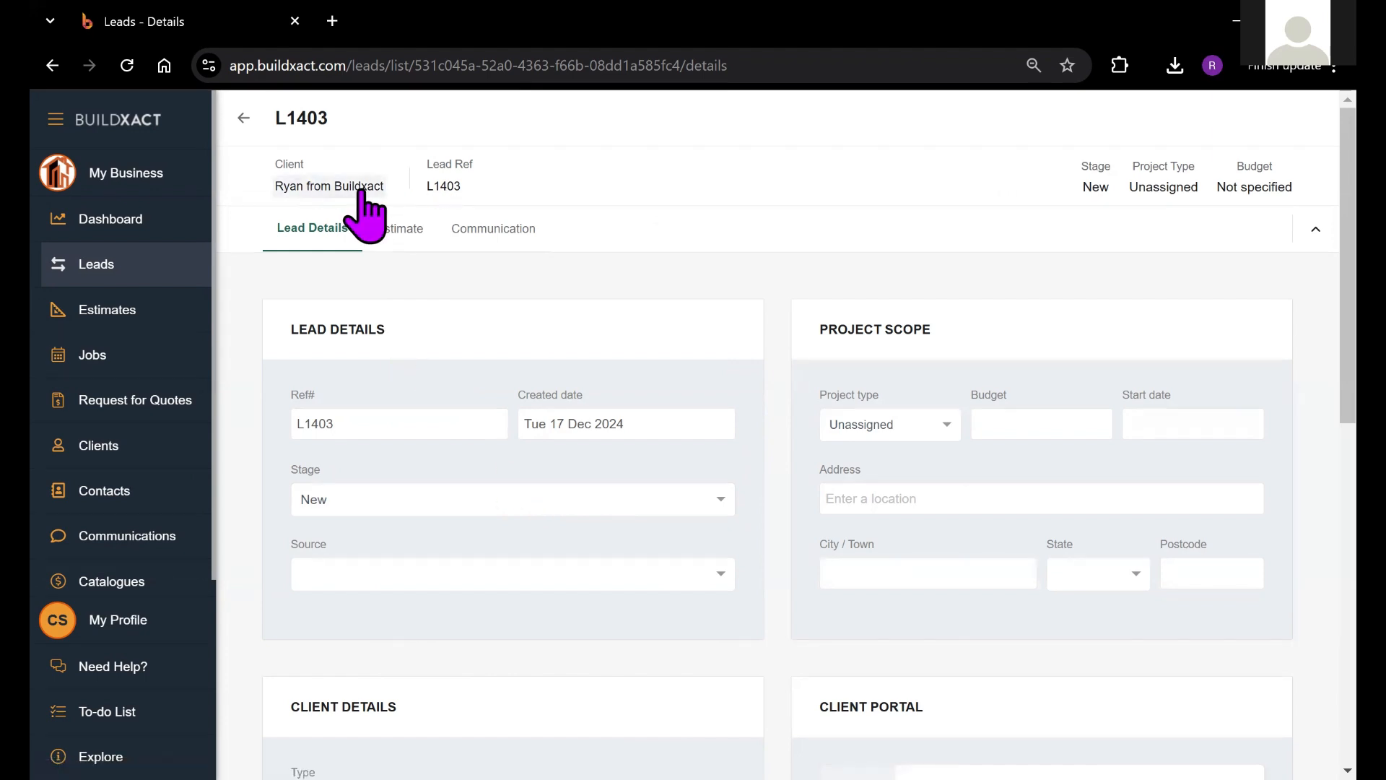
pyautogui.click(315, 189)
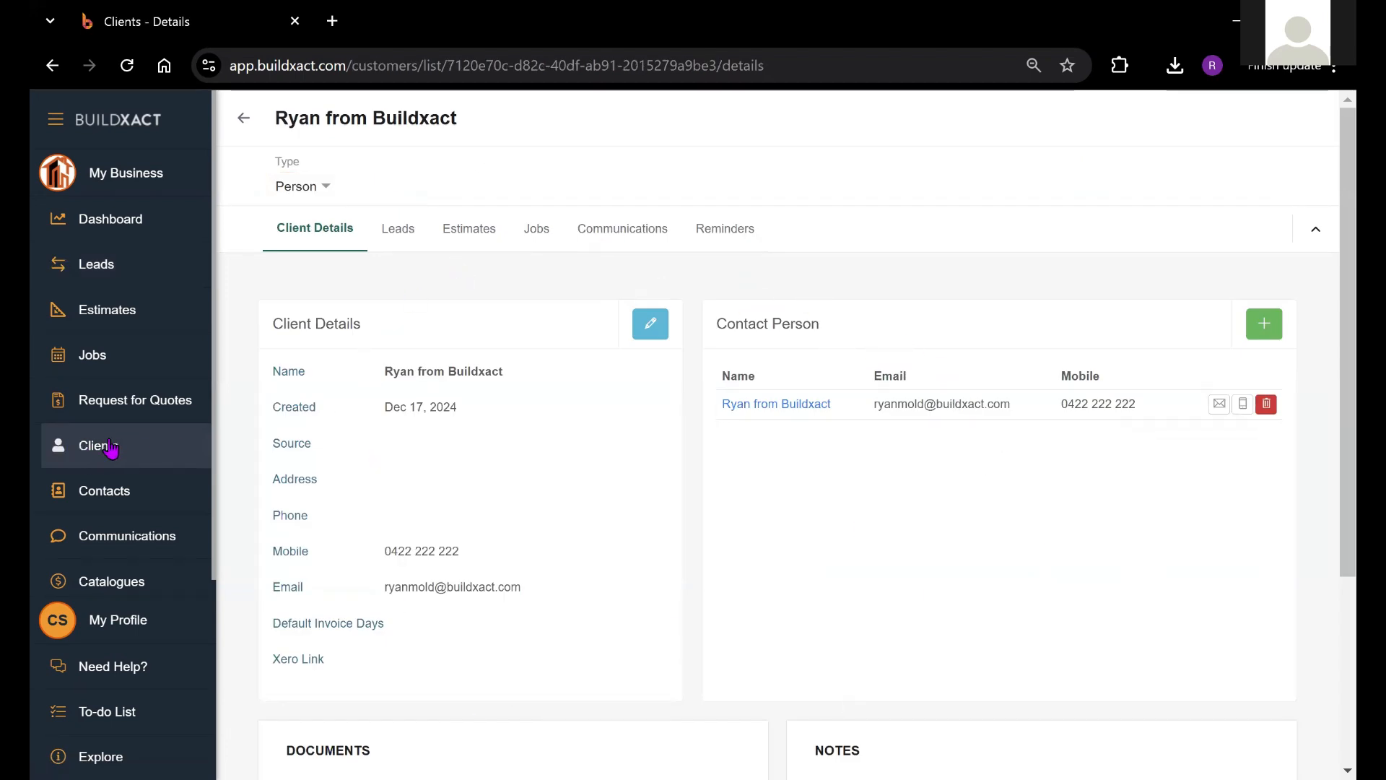
pyautogui.click(117, 263)
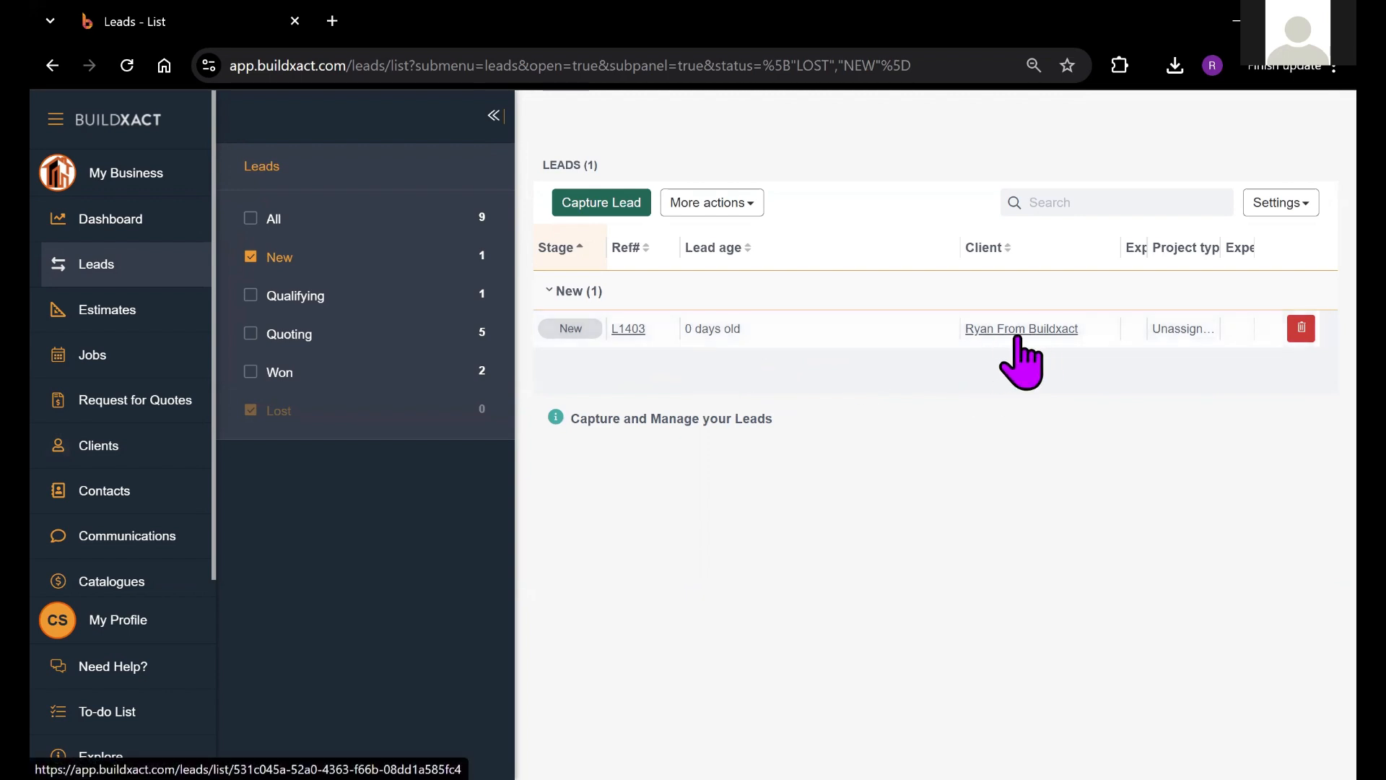
# Step: Open lead L1403 and set its source to Referral and project type to New build
pyautogui.click(633, 330)
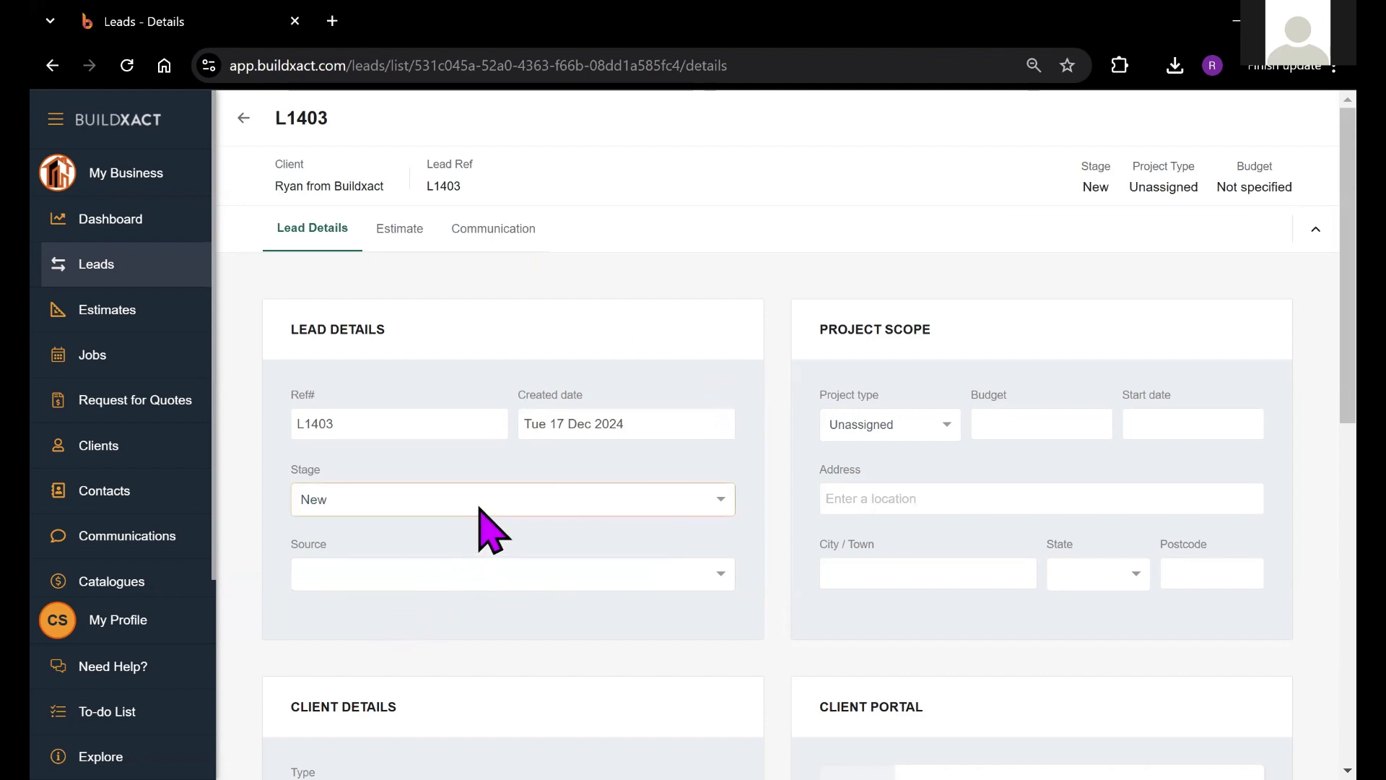
pyautogui.click(491, 574)
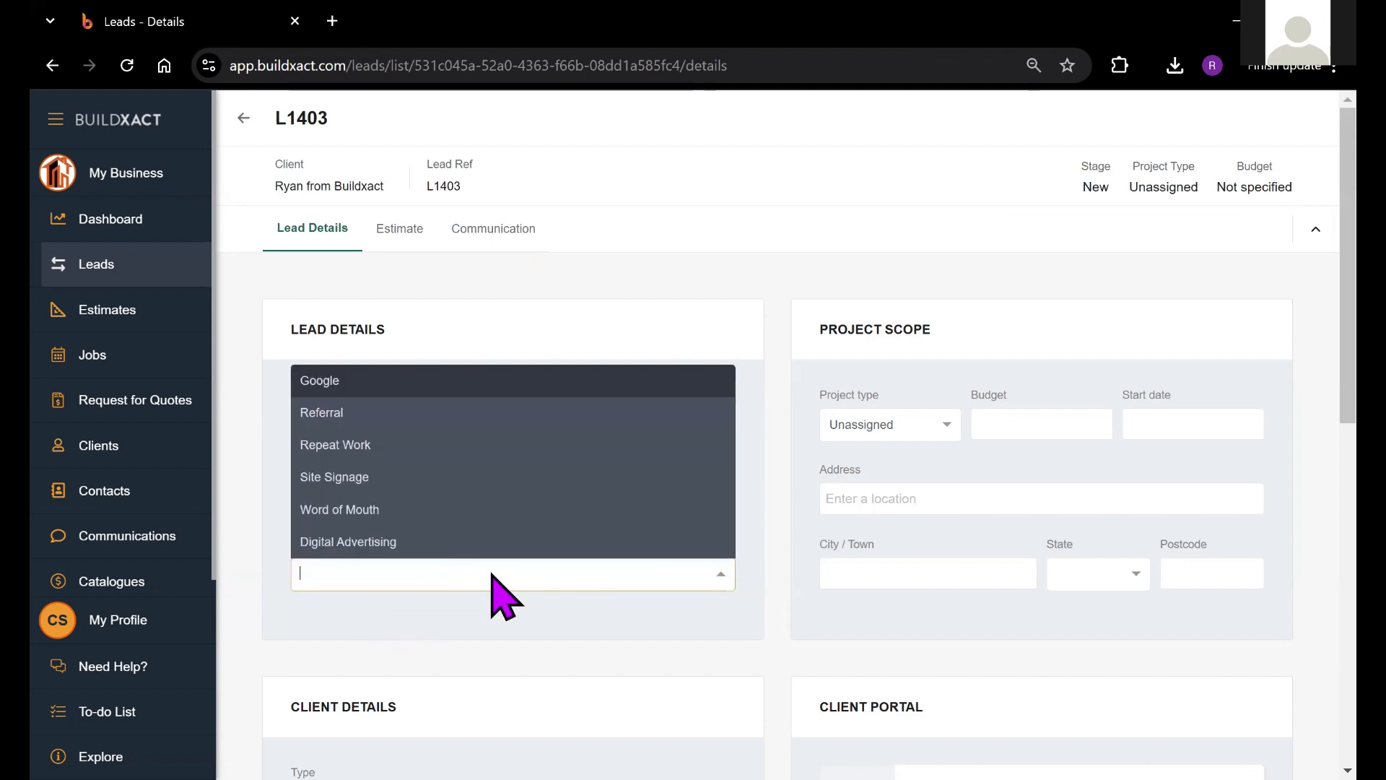
pyautogui.click(387, 412)
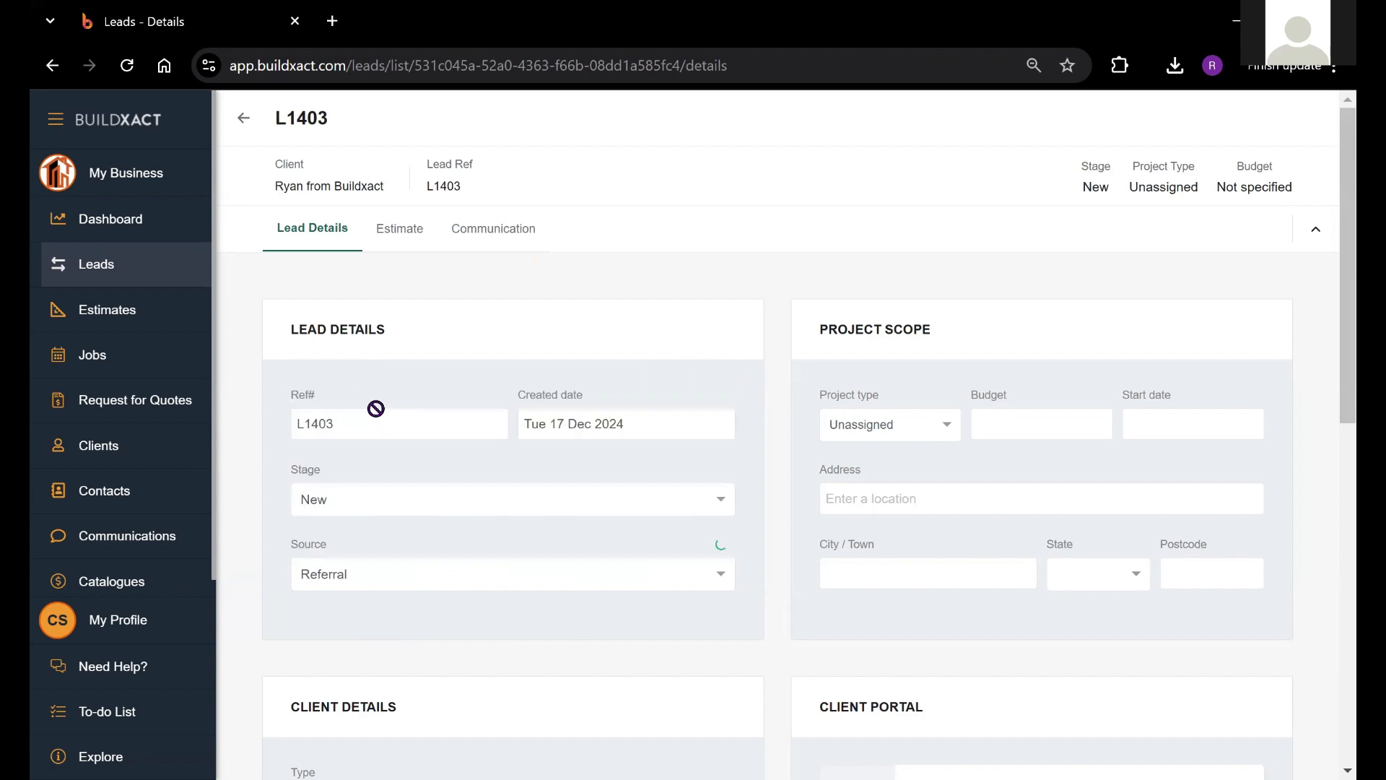
pyautogui.scroll(-1, 1290, 358)
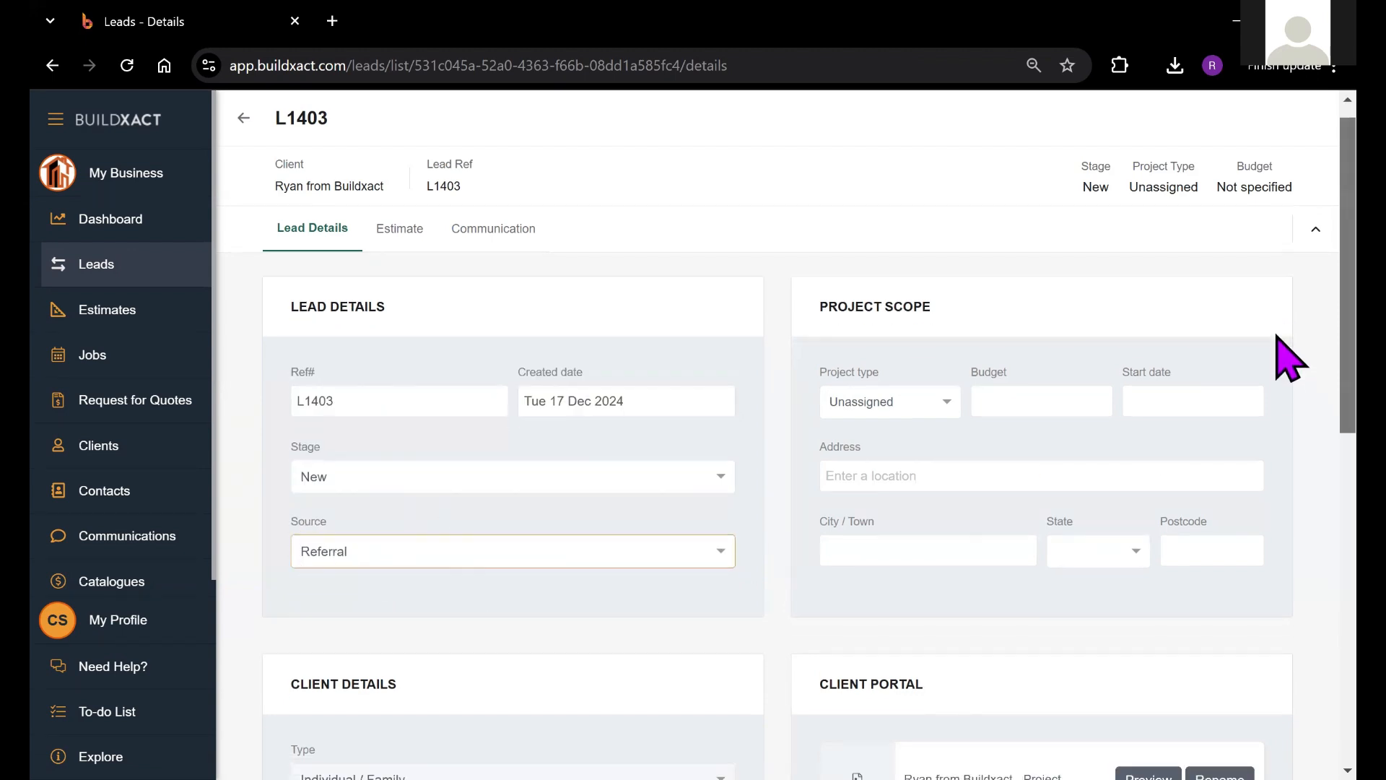
pyautogui.click(920, 386)
pyautogui.click(891, 449)
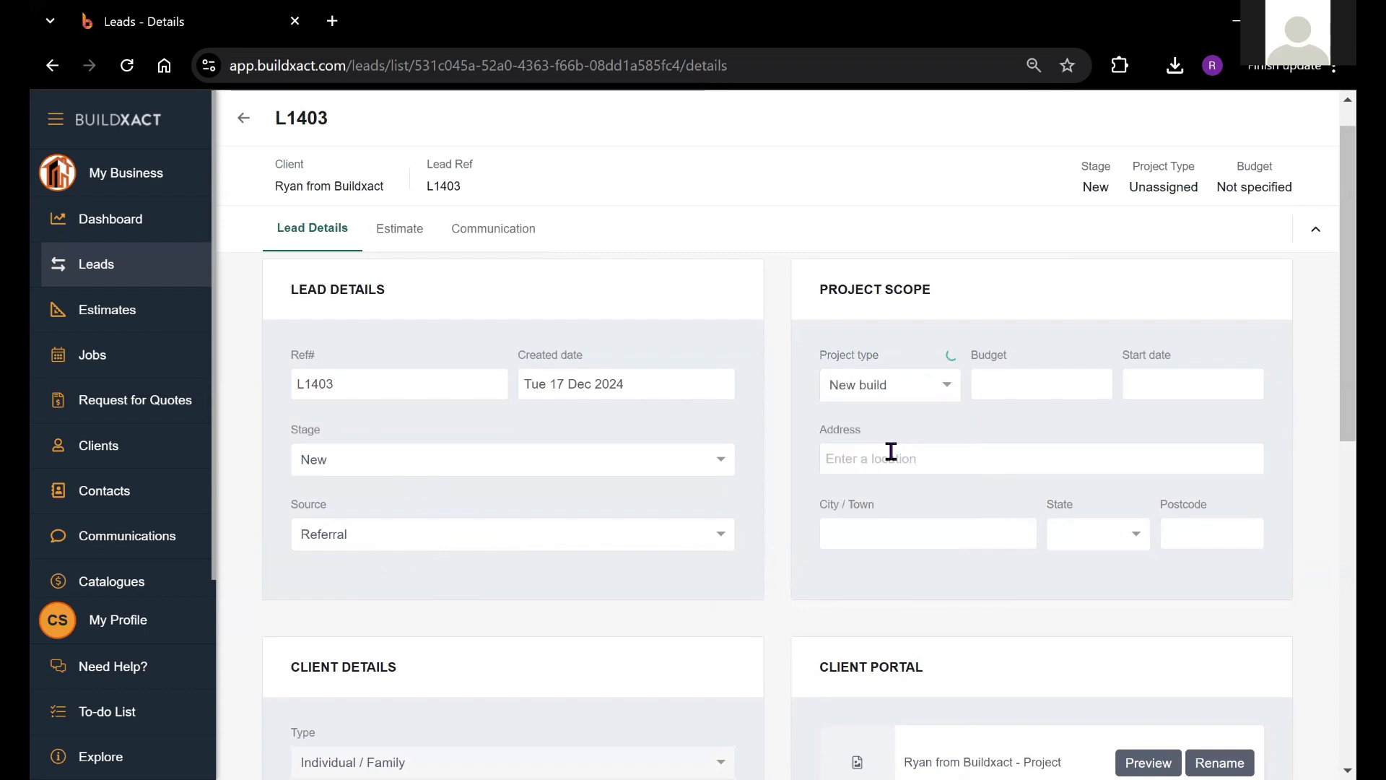
# Step: Set budget $1,000,000, start date 07/01/2025, and a Melbourne VIC 3000 project address
pyautogui.click(1068, 387)
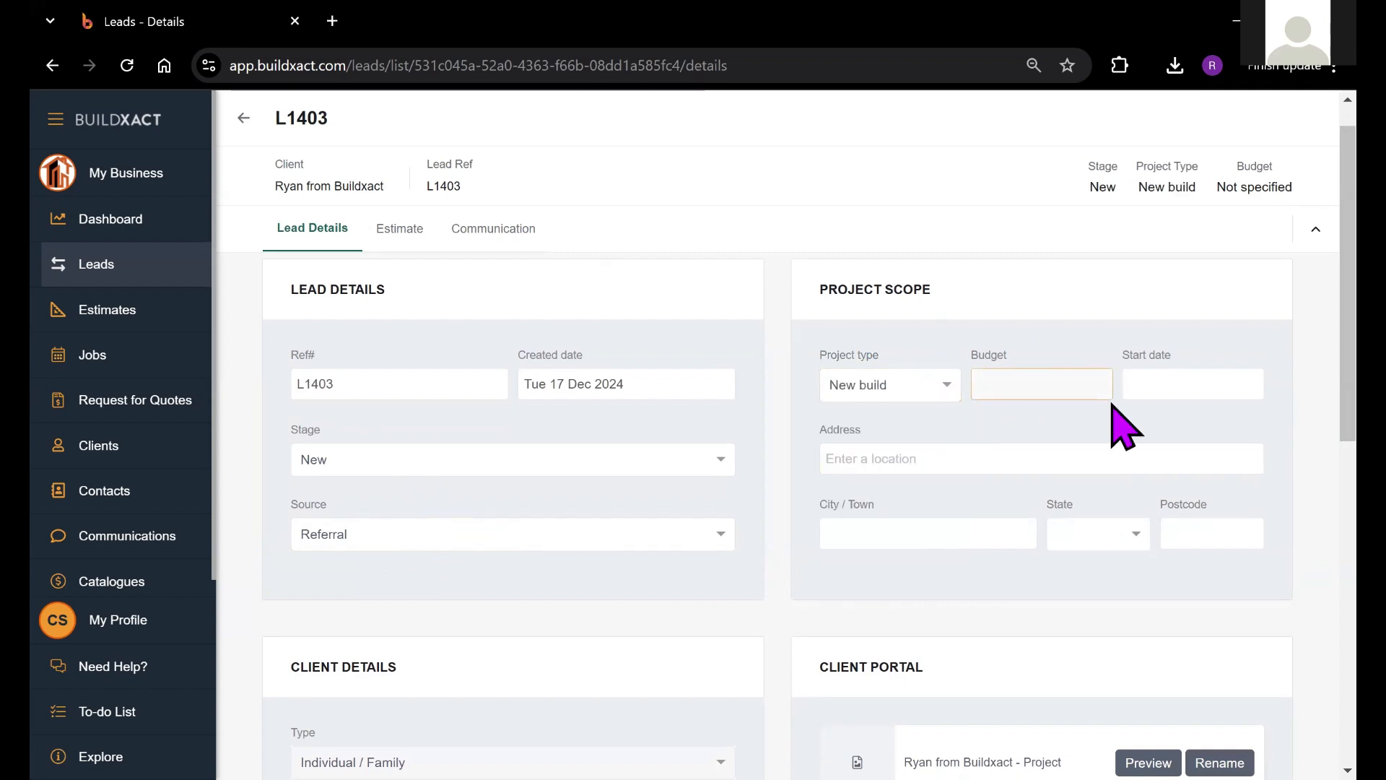
pyautogui.write('1000000')
pyautogui.click(1191, 385)
pyautogui.click(1299, 423)
pyautogui.click(1158, 520)
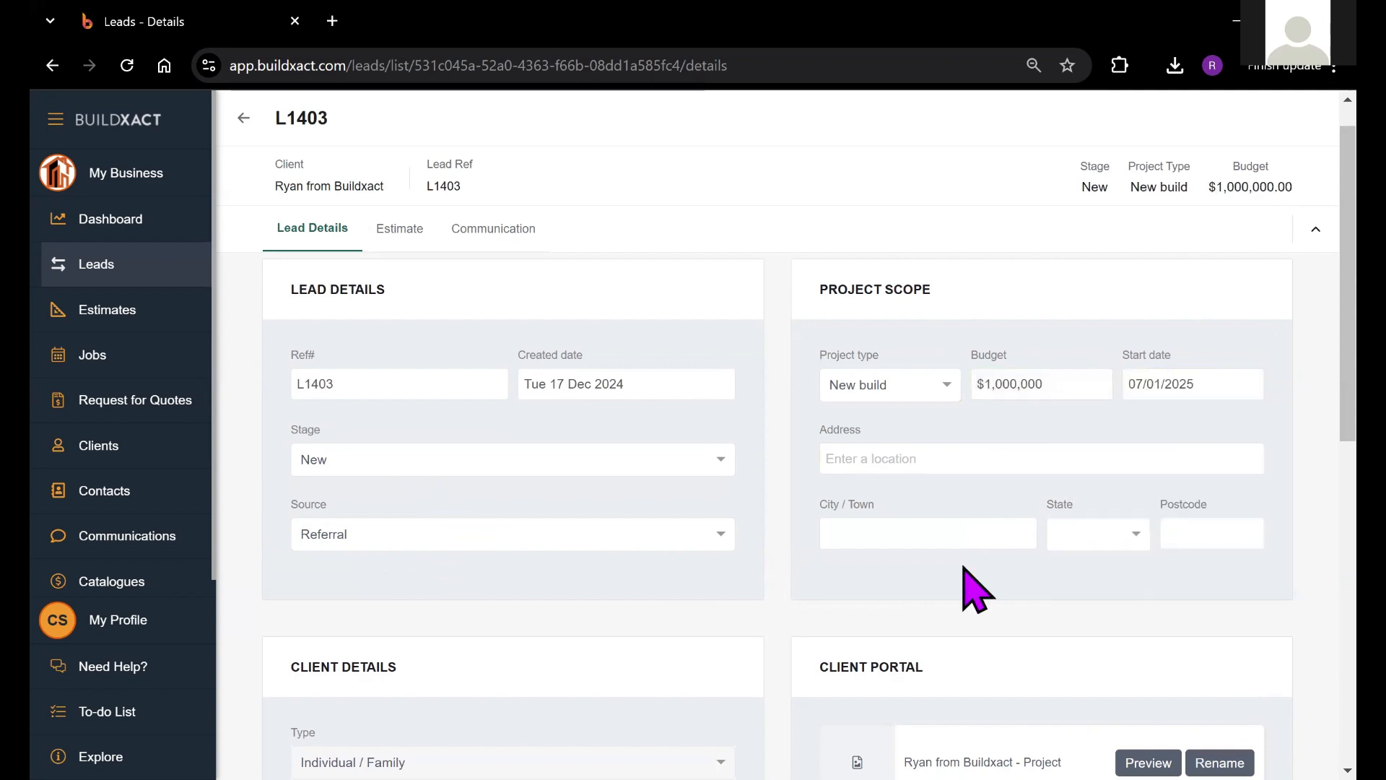
pyautogui.click(951, 463)
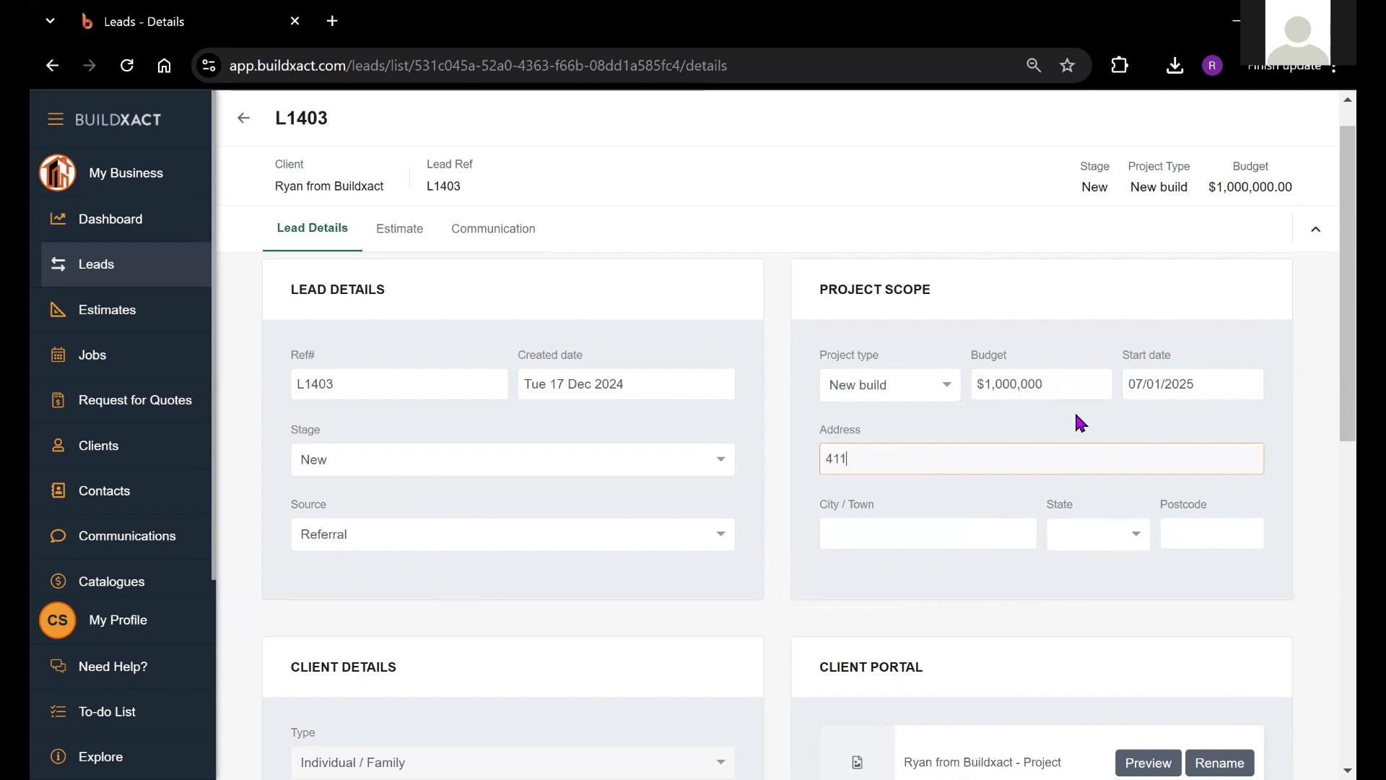
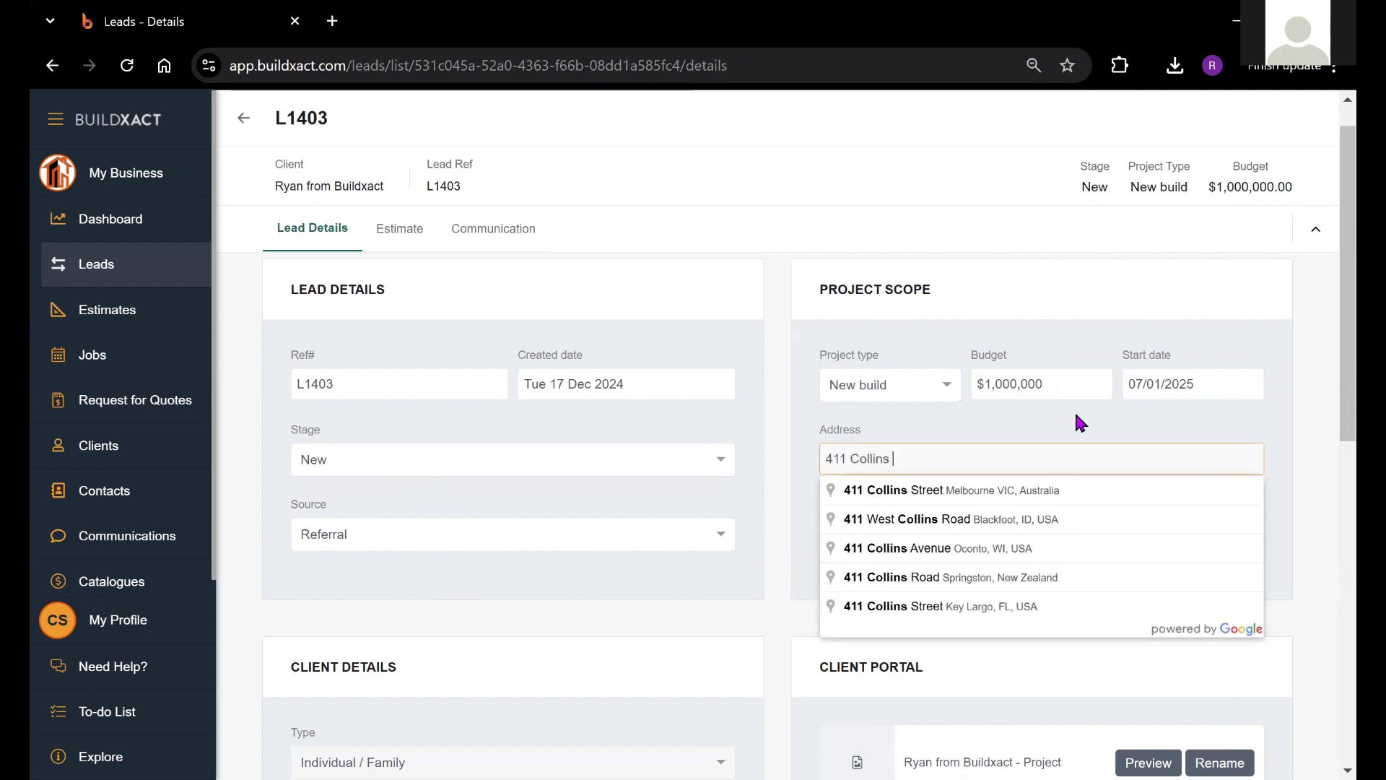
pyautogui.click(1019, 491)
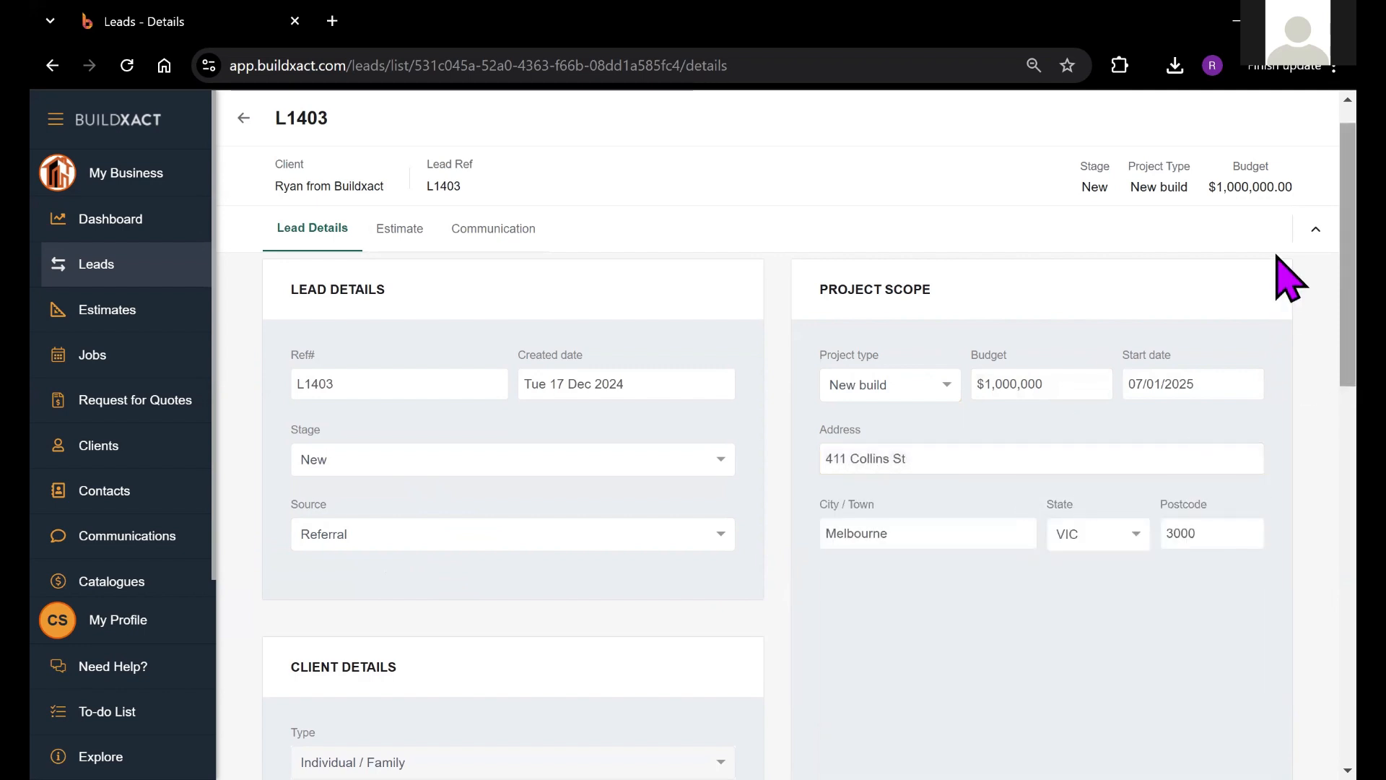
pyautogui.scroll(-1, 1289, 300)
pyautogui.scroll(-3, 1289, 300)
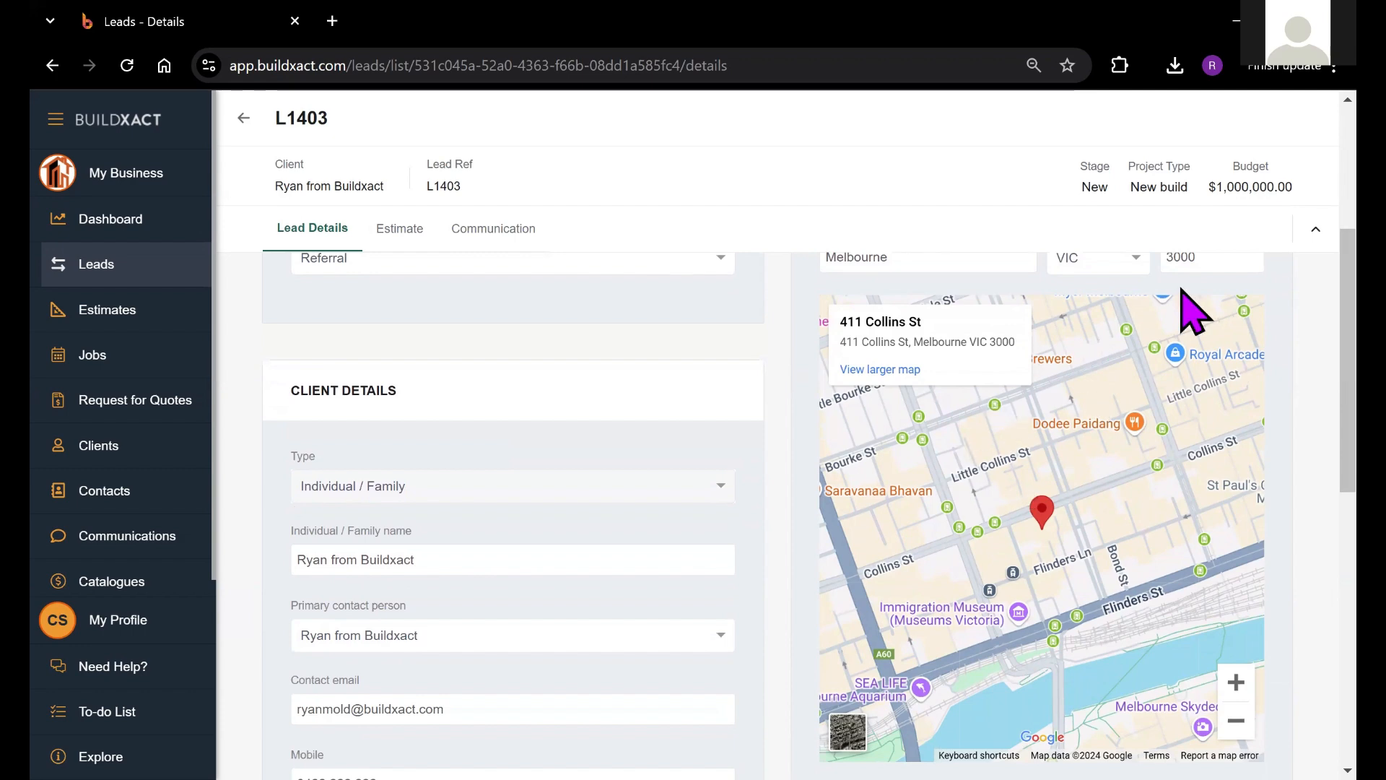
pyautogui.scroll(-2, 397, 382)
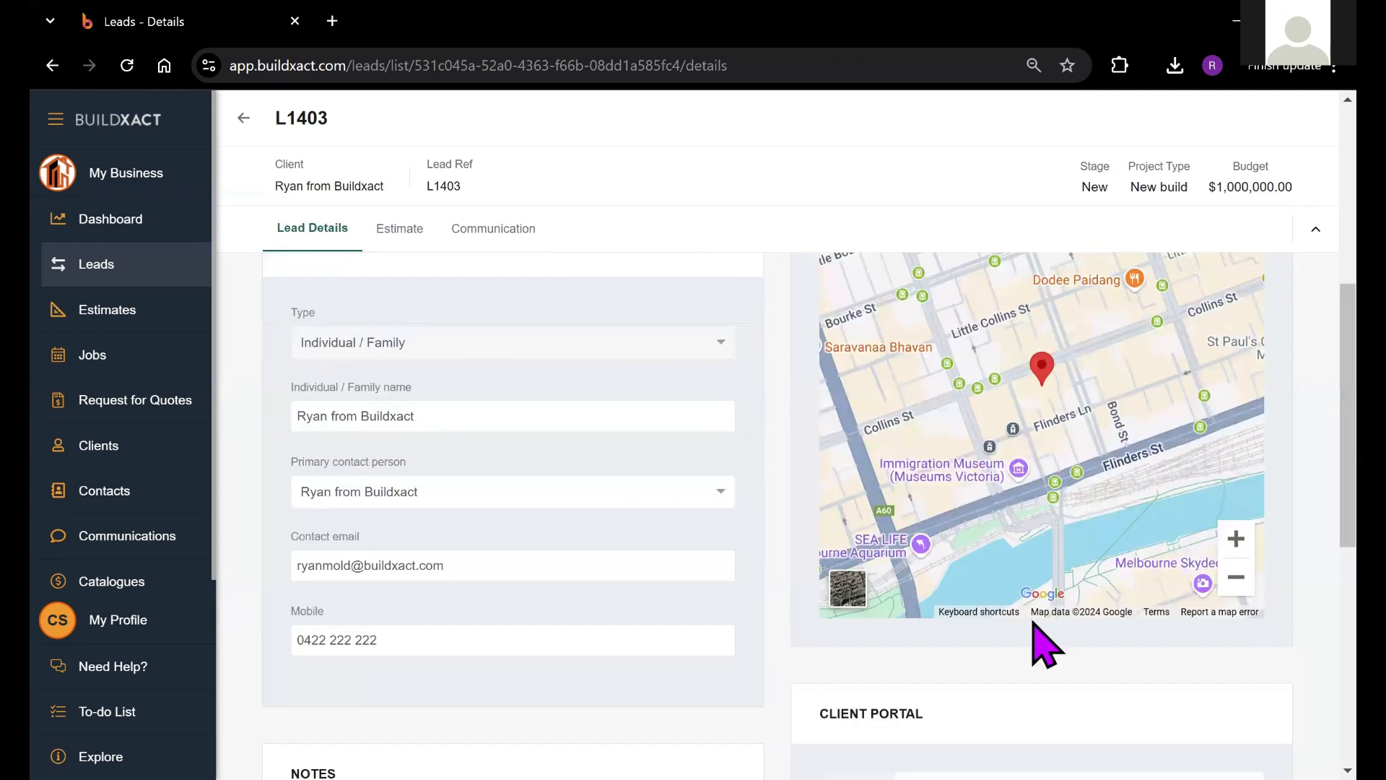
pyautogui.moveTo(1331, 331); pyautogui.dragTo(1332, 316)
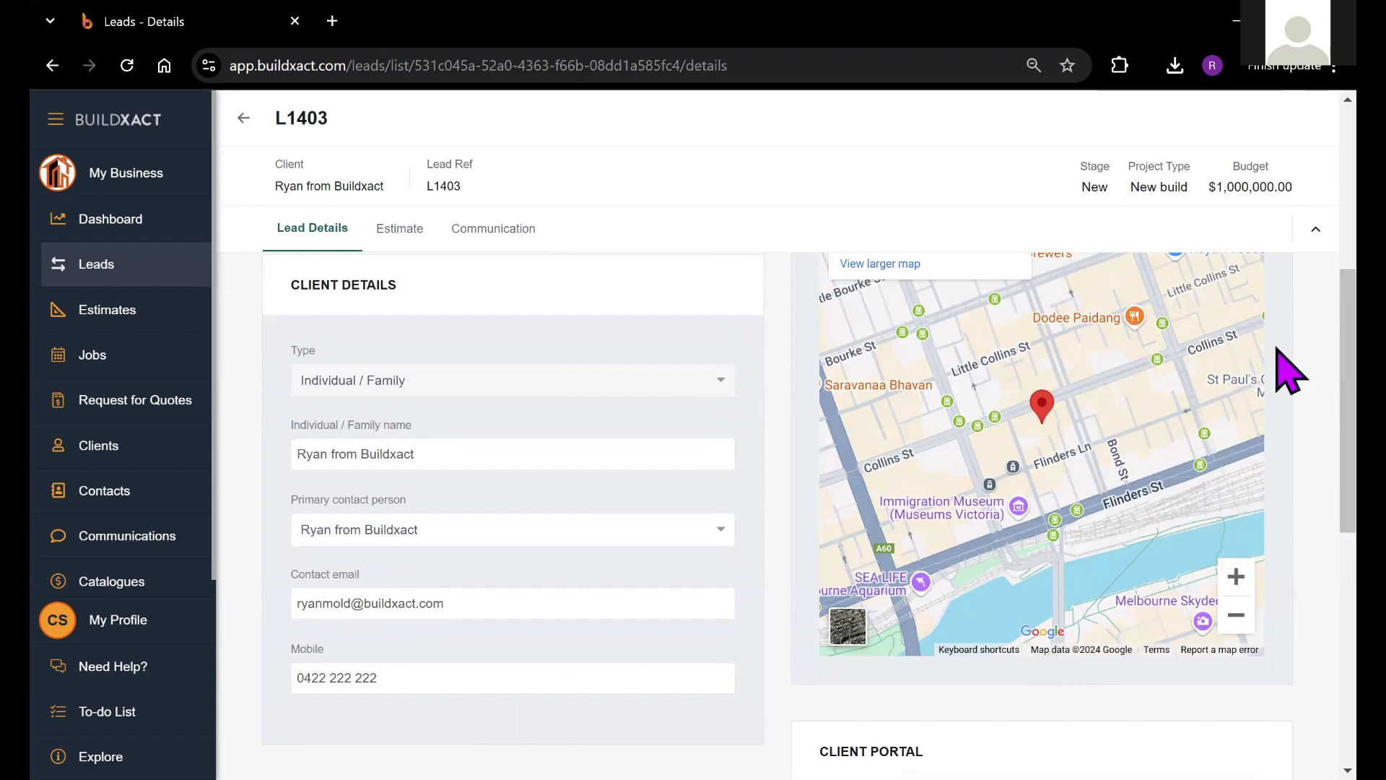
pyautogui.scroll(-7, 1277, 347)
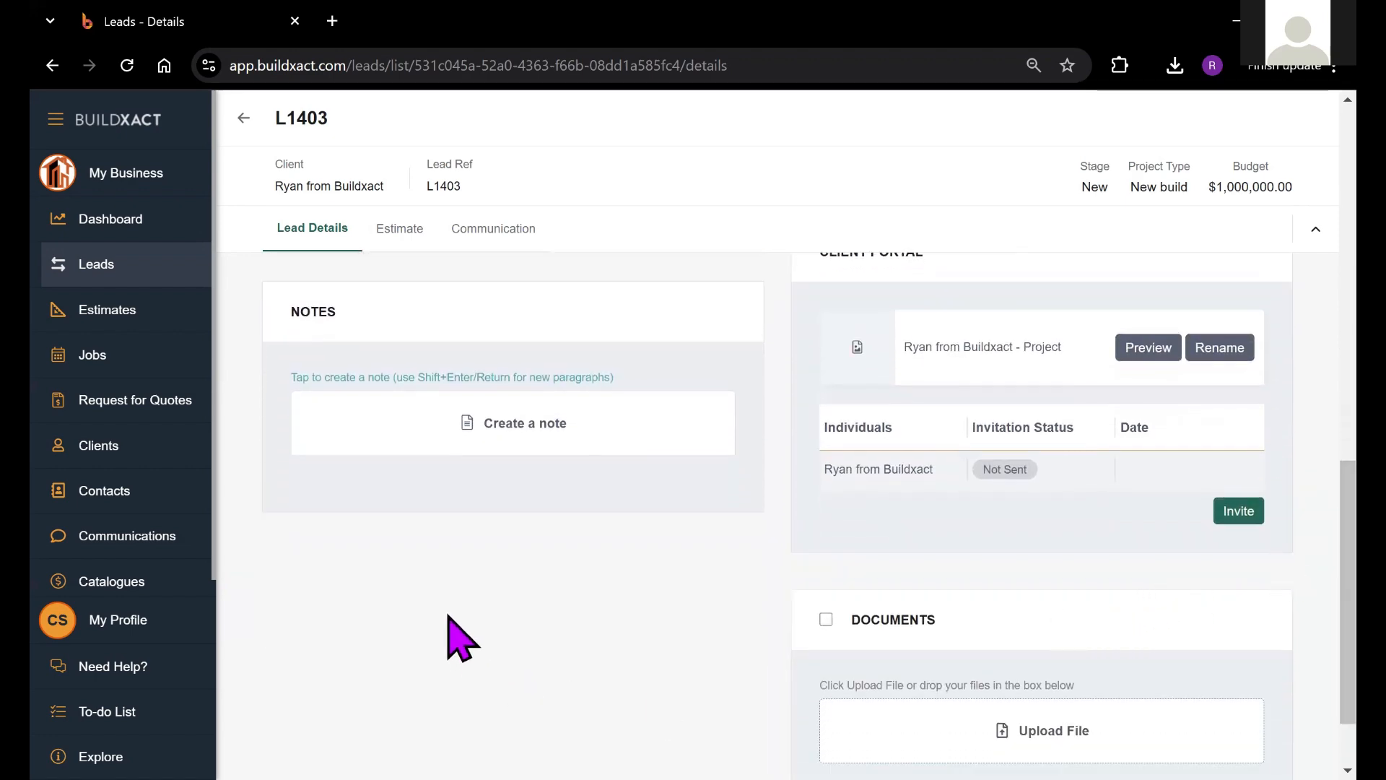
# Step: Add the note 'Interested in retaining wall 1.2 high' to lead L1403, then scroll to Documents
pyautogui.click(471, 422)
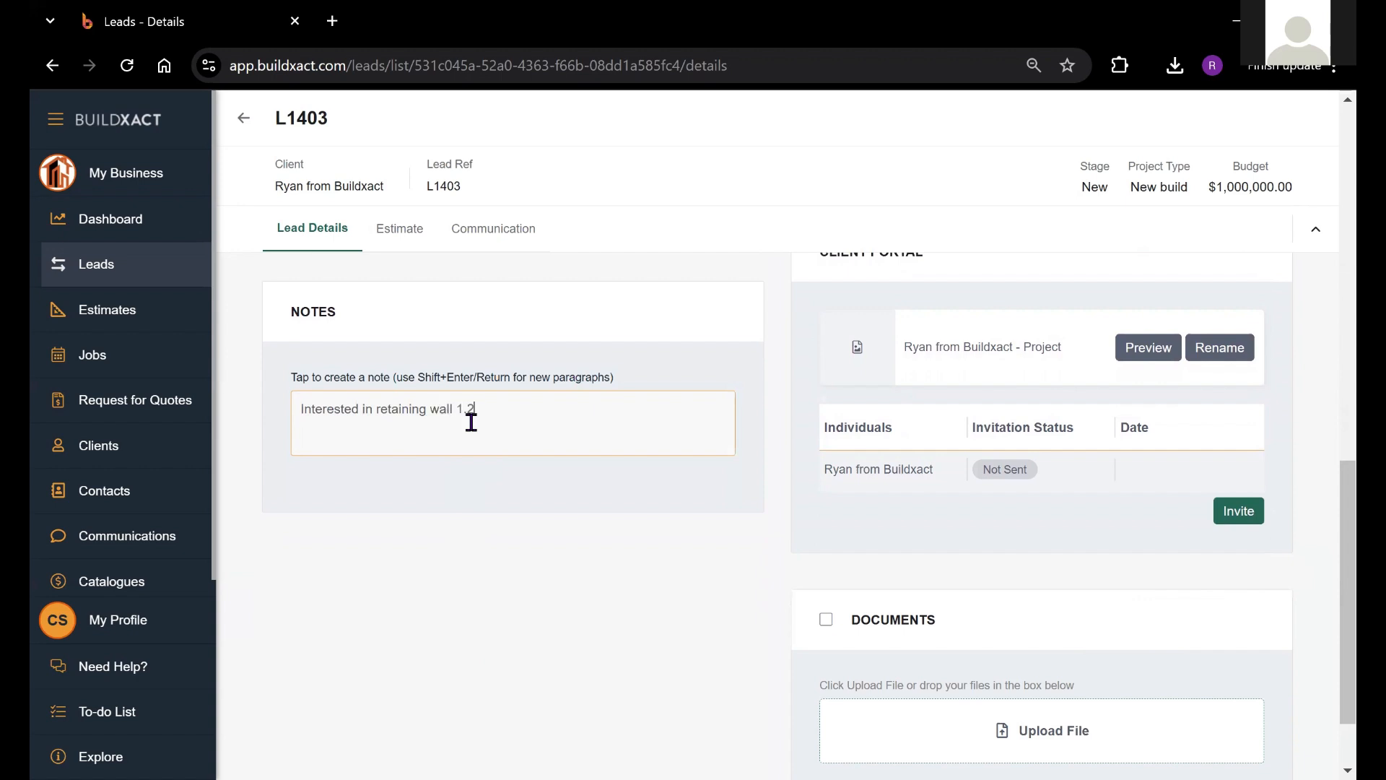
pyautogui.press('Return')
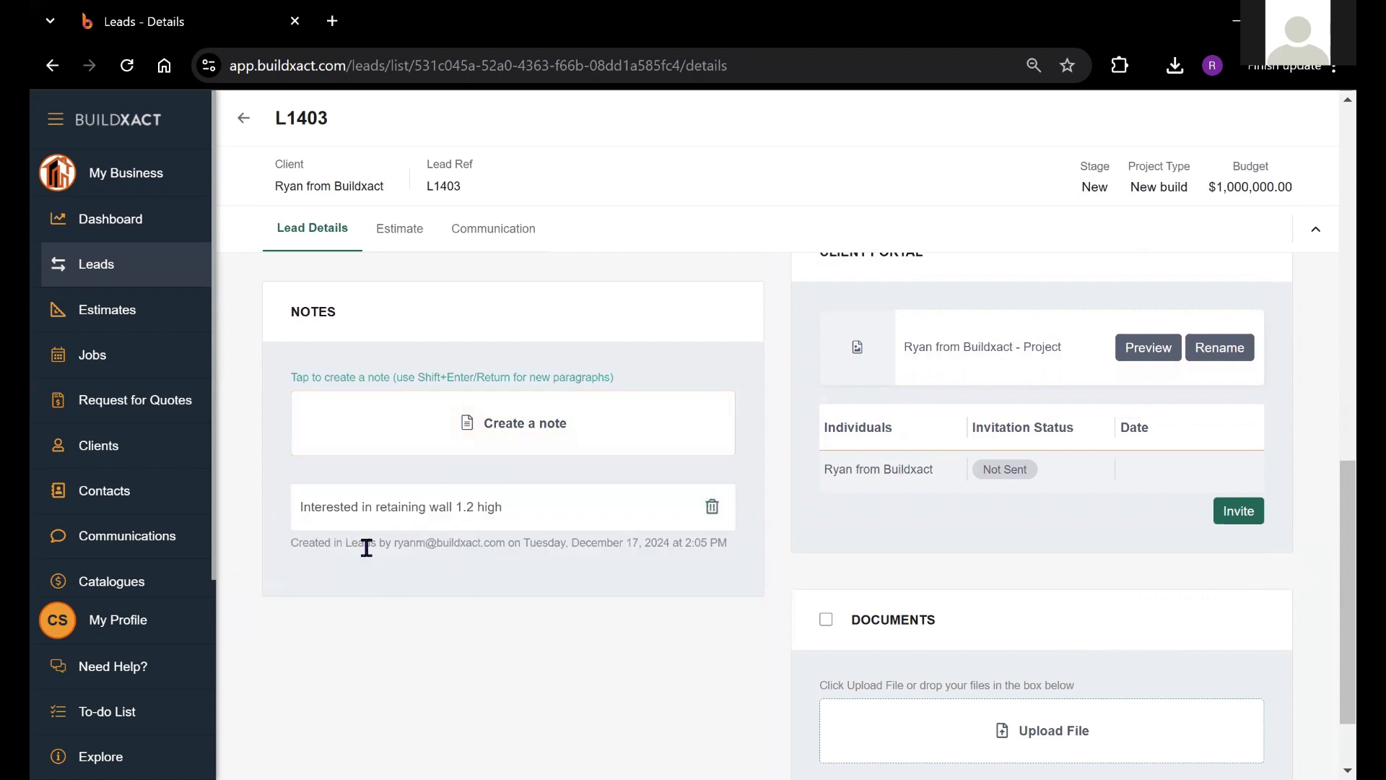
pyautogui.moveTo(394, 545); pyautogui.dragTo(496, 543)
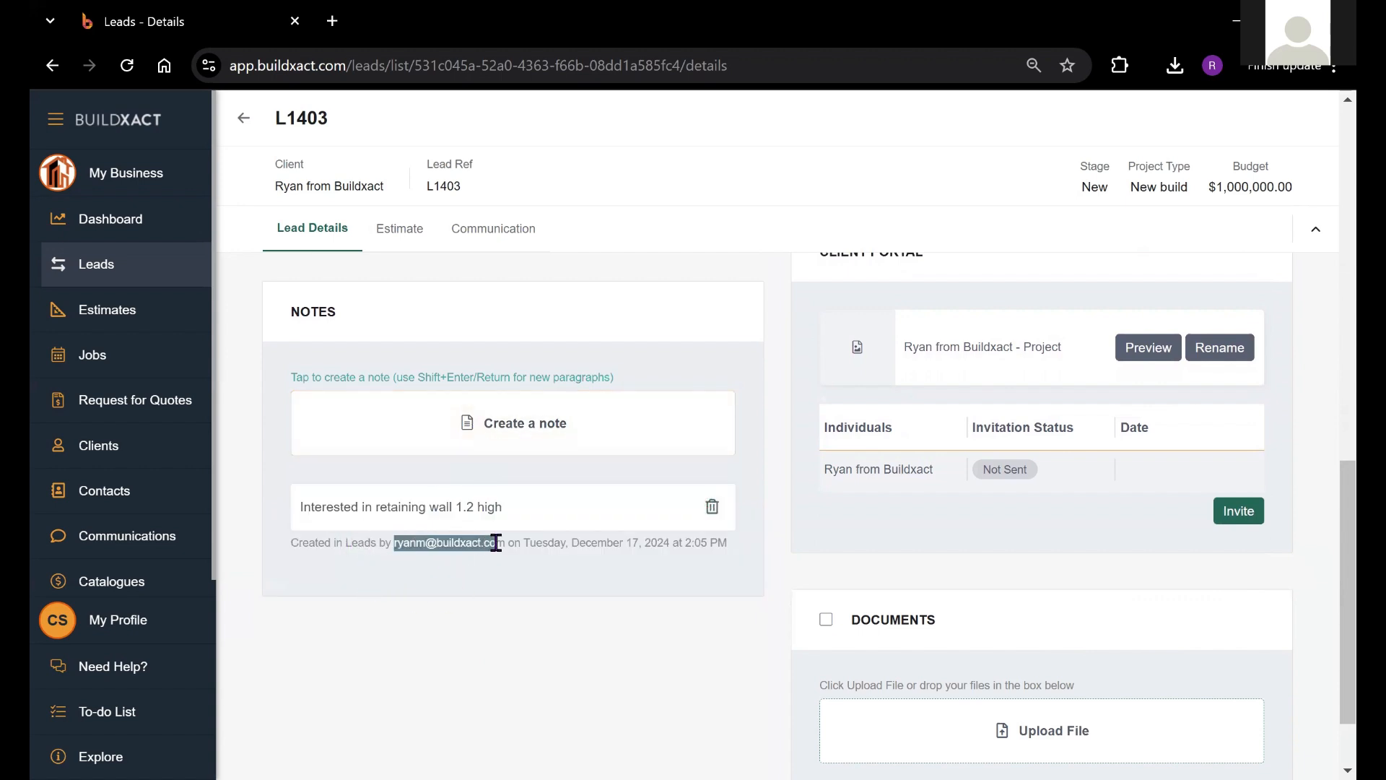
pyautogui.click(507, 570)
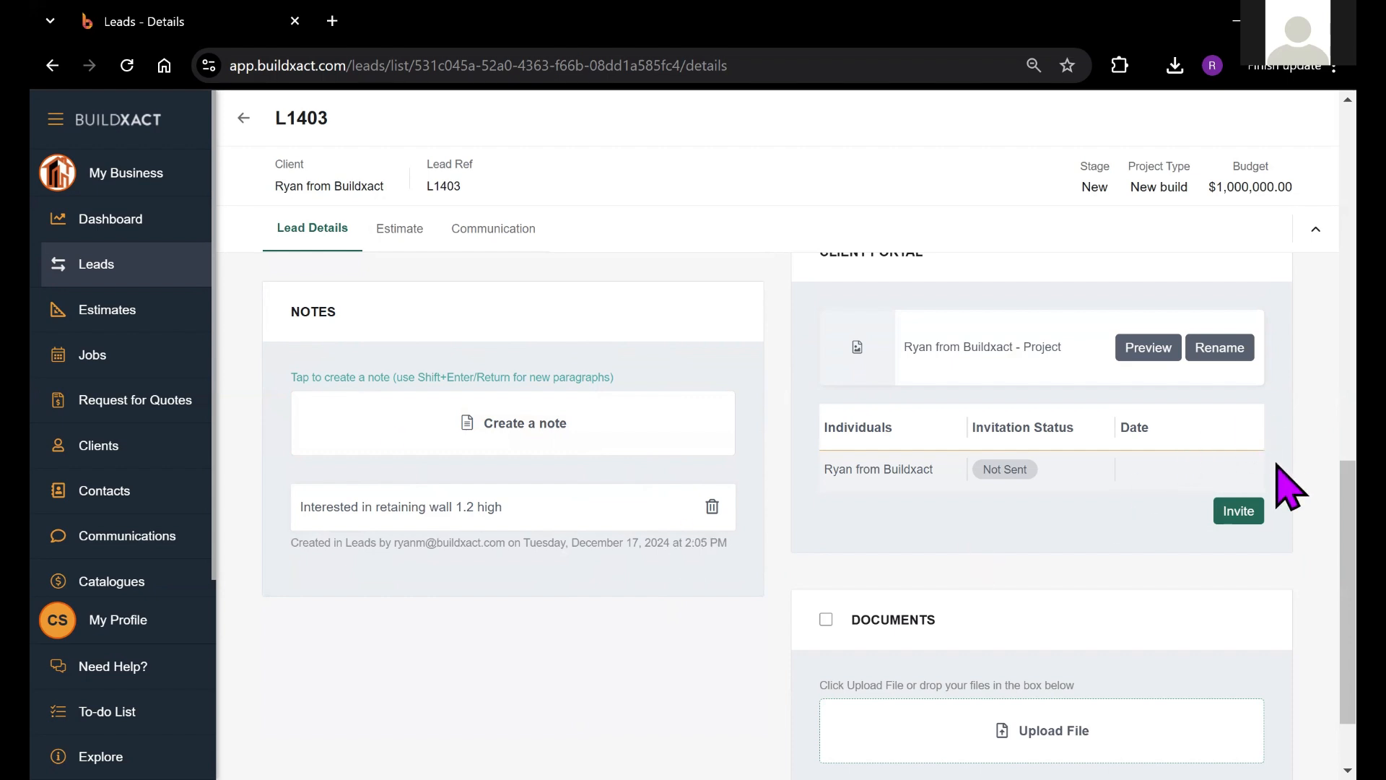
pyautogui.scroll(-1, 1289, 534)
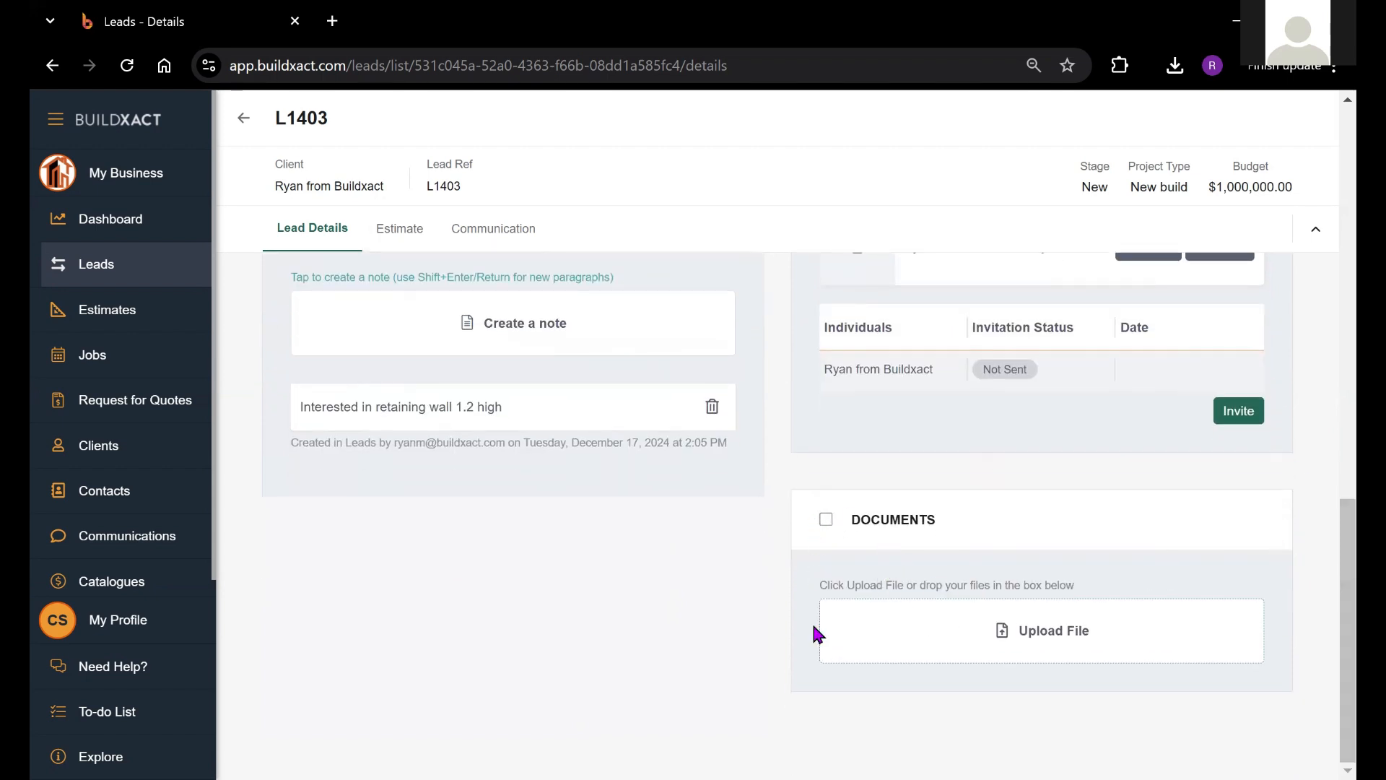
# Step: Upload Penco-Prime-Timber-Parker-51.jpeg from Training Documents into a new Photos folder
pyautogui.click(1066, 625)
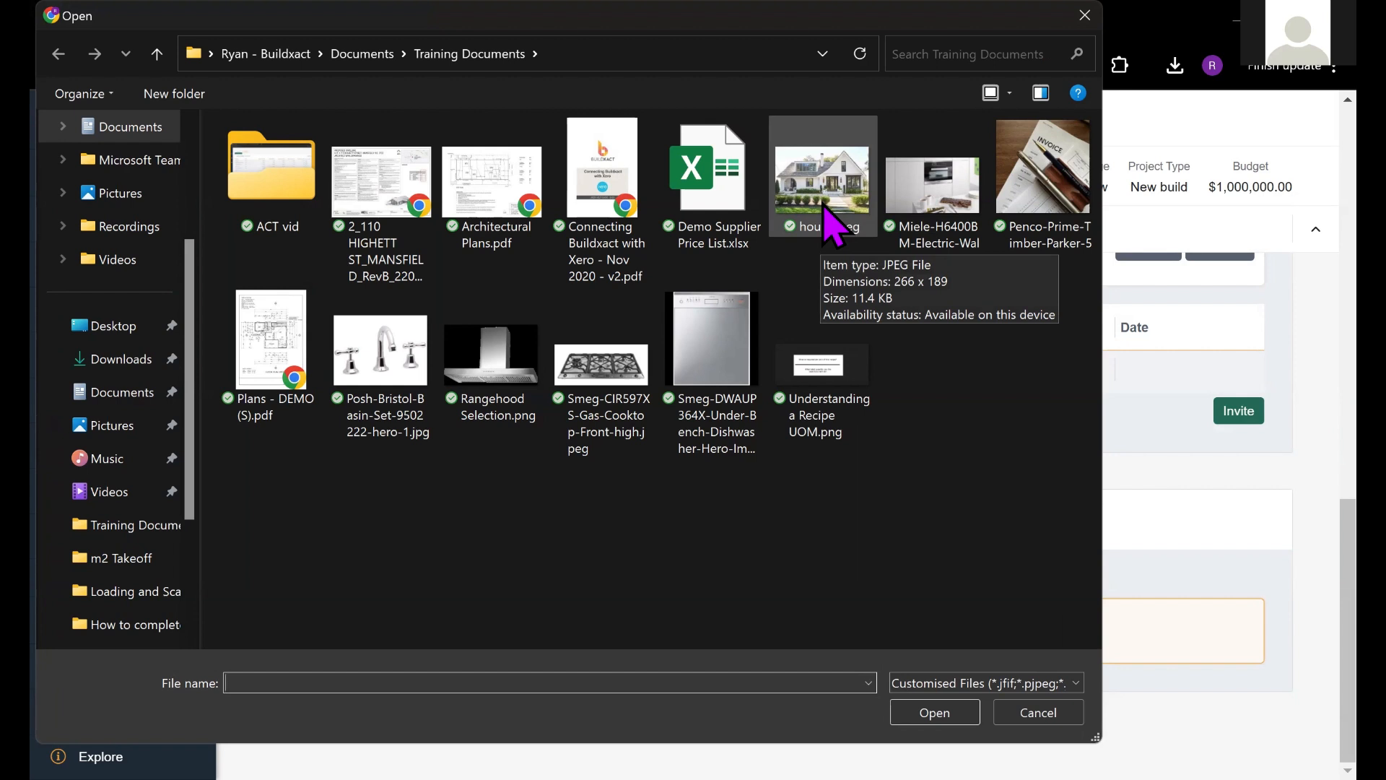
pyautogui.click(825, 208)
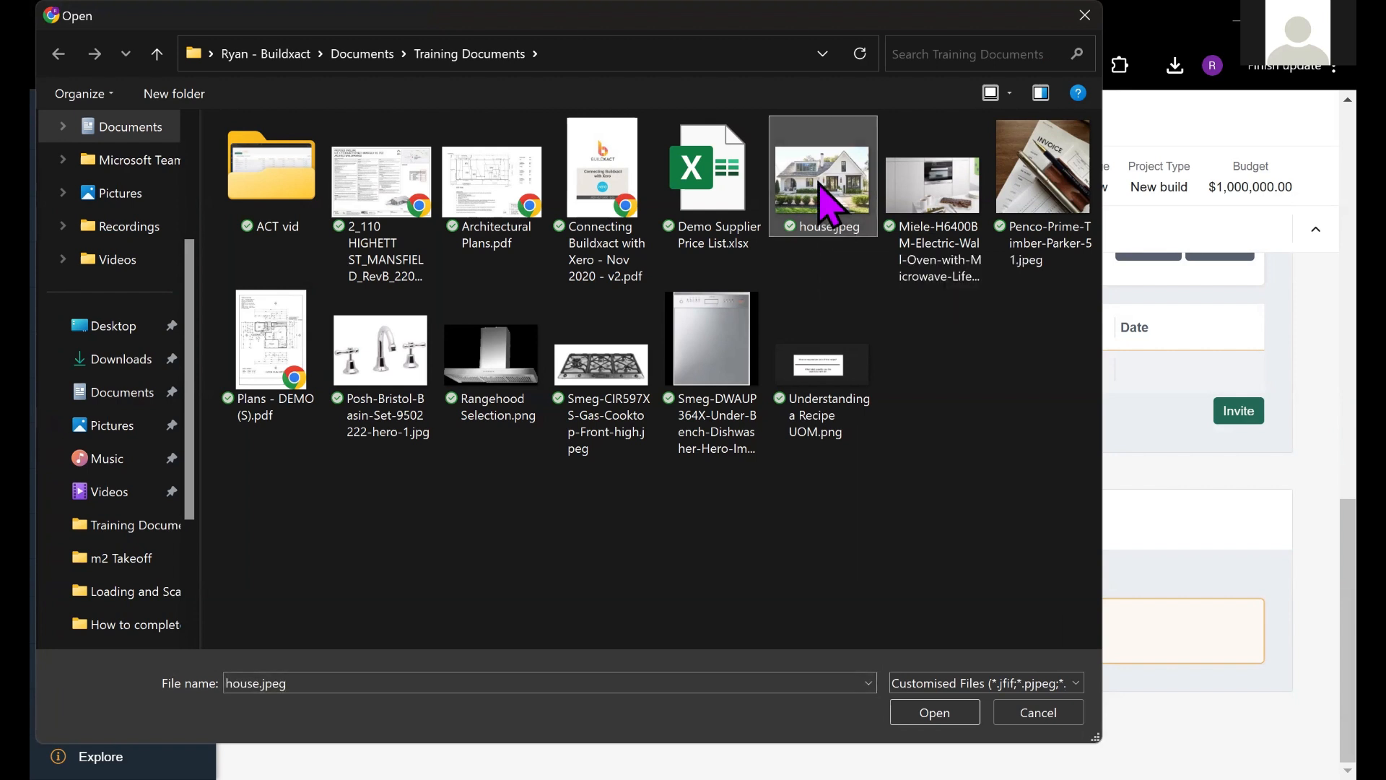
pyautogui.doubleClick(1019, 218)
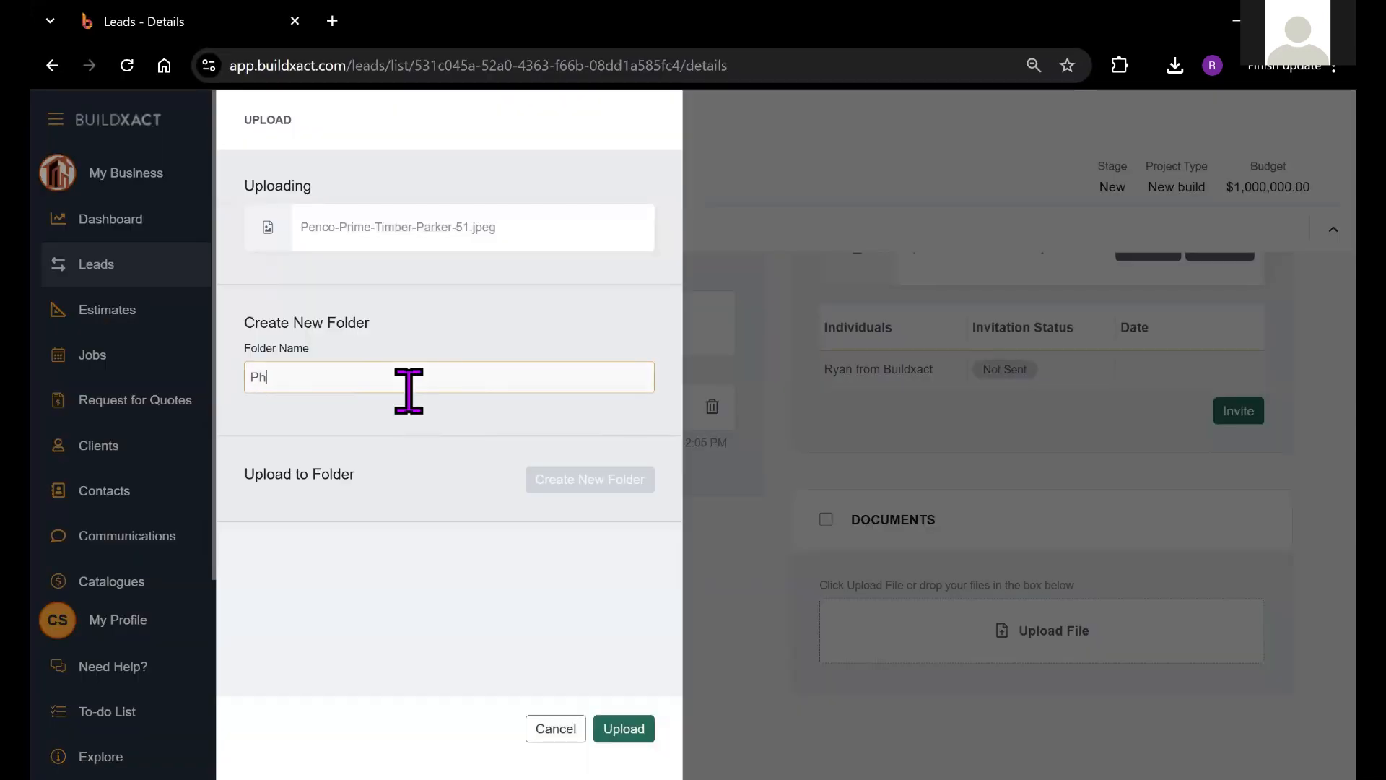
pyautogui.click(634, 729)
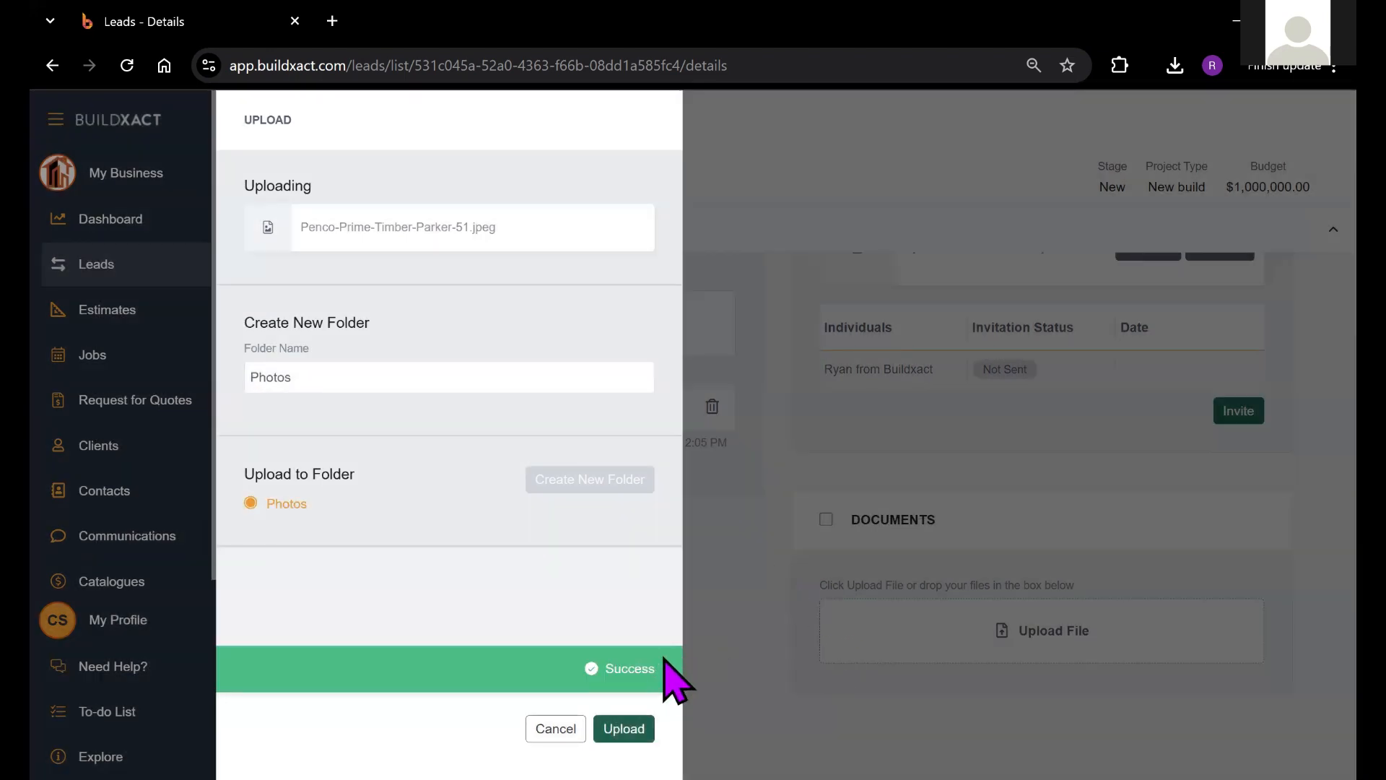
pyautogui.scroll(-2, 1278, 506)
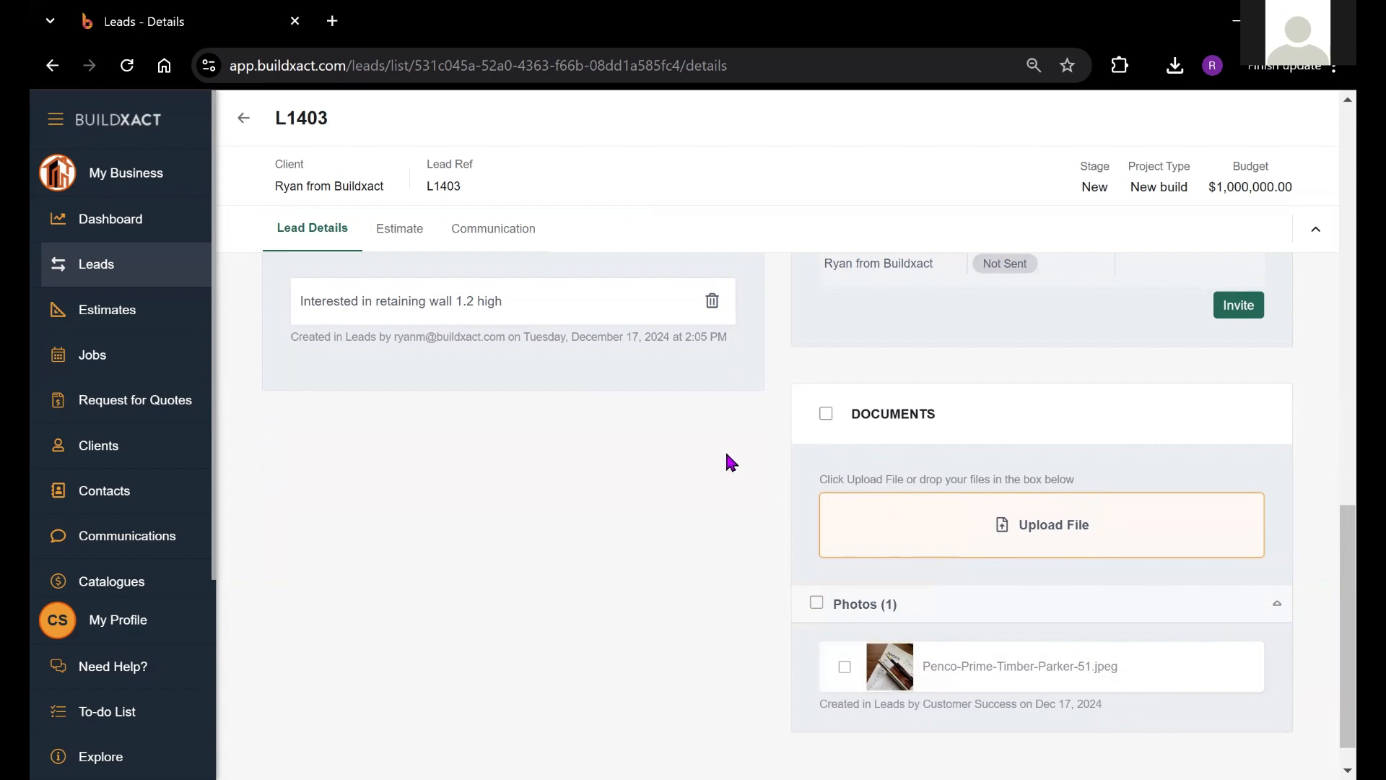
# Step: Return to the Leads list and toggle the Qualifying filter off so only New leads show
pyautogui.scroll(10, 701, 469)
pyautogui.scroll(5, 664, 578)
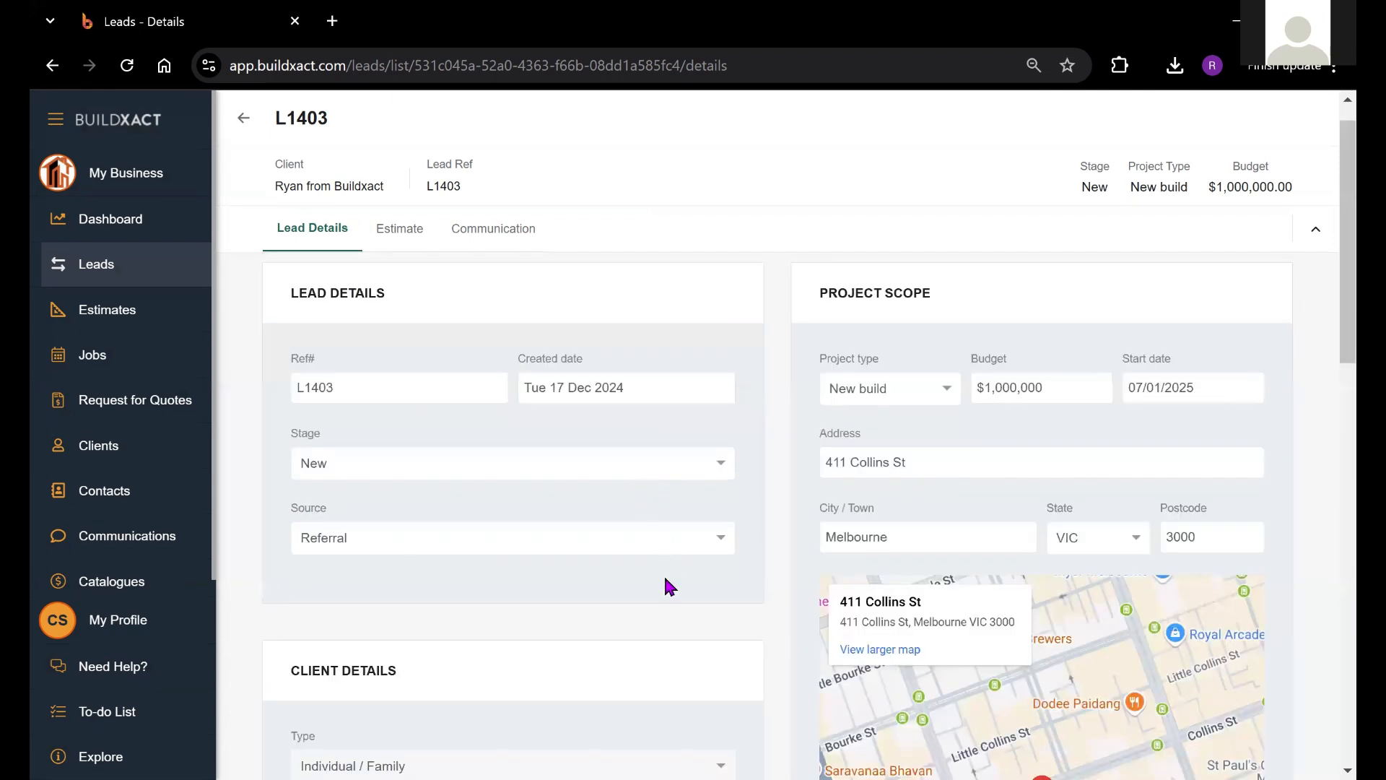
pyautogui.scroll(1, 662, 575)
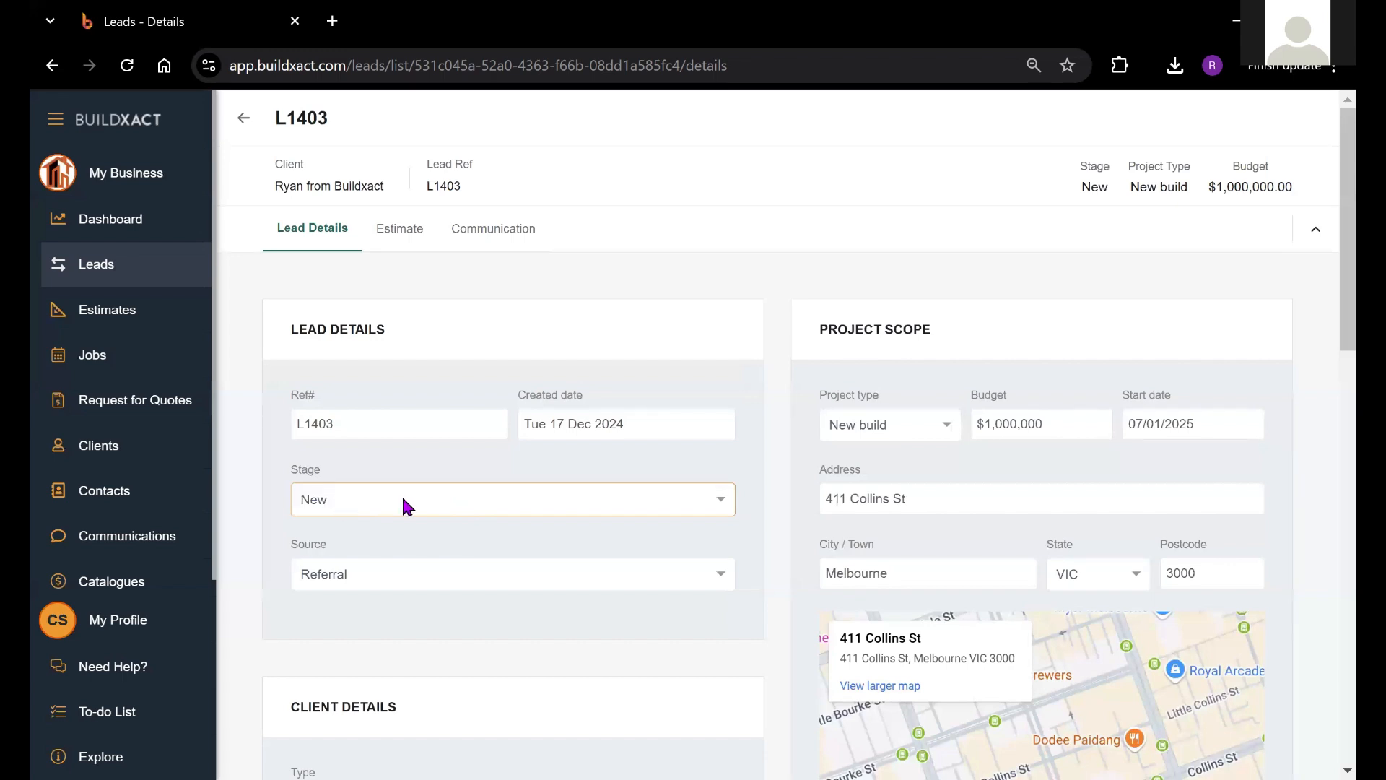
pyautogui.click(120, 263)
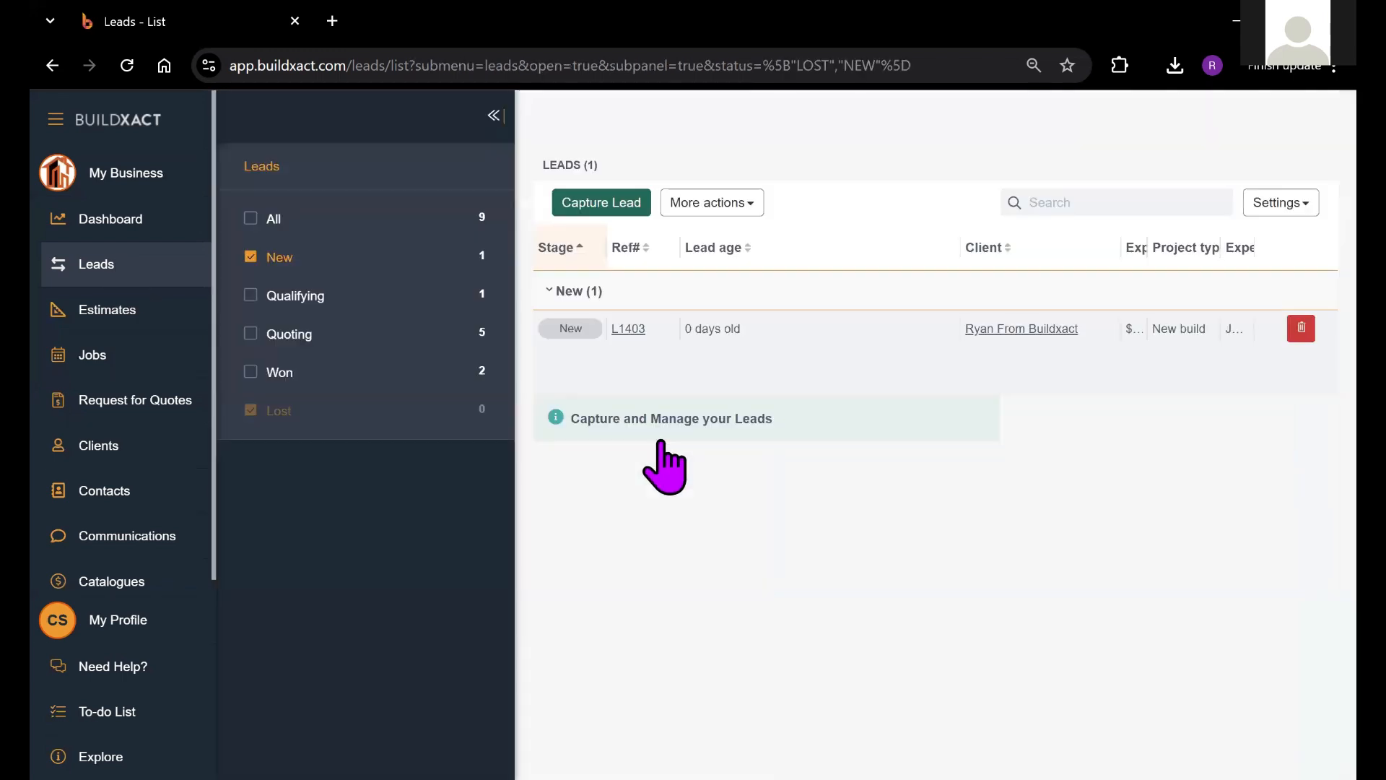
pyautogui.click(297, 298)
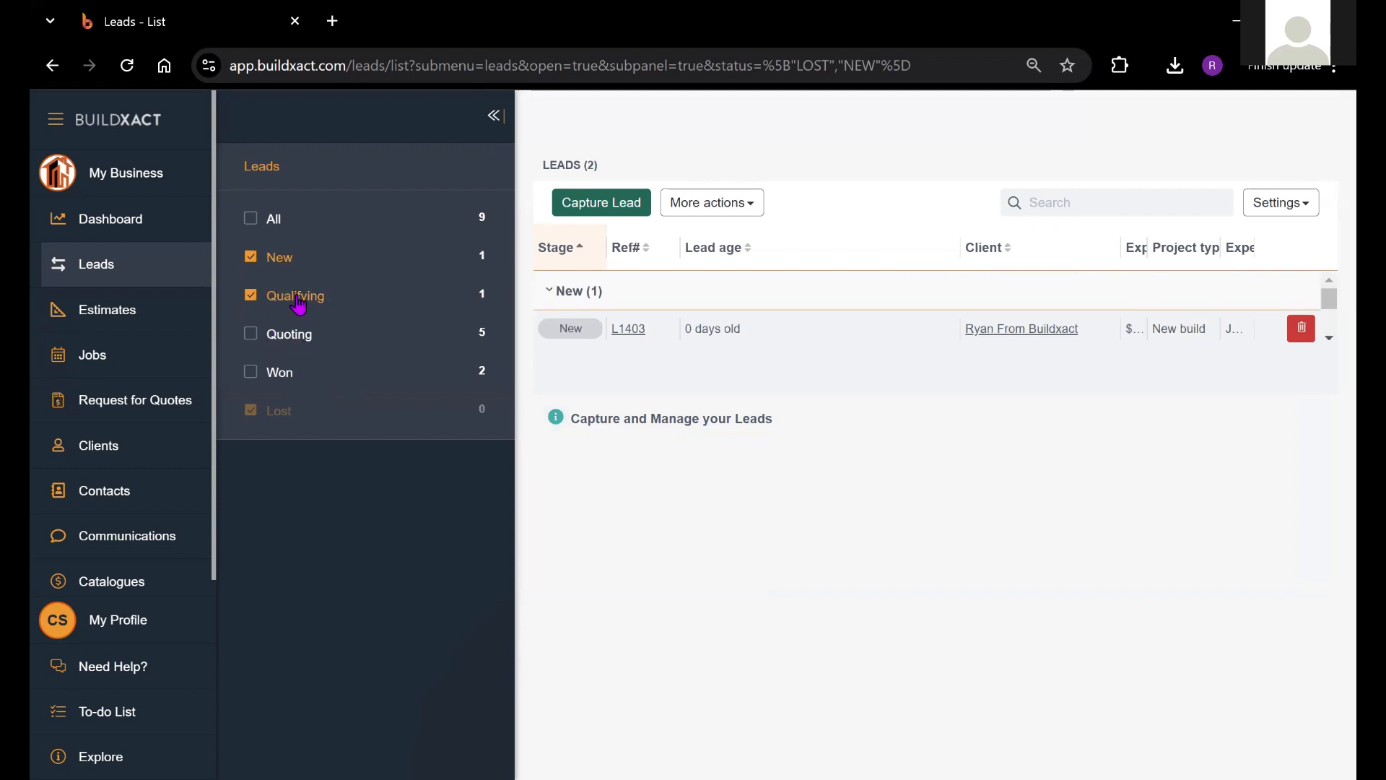
pyautogui.click(252, 295)
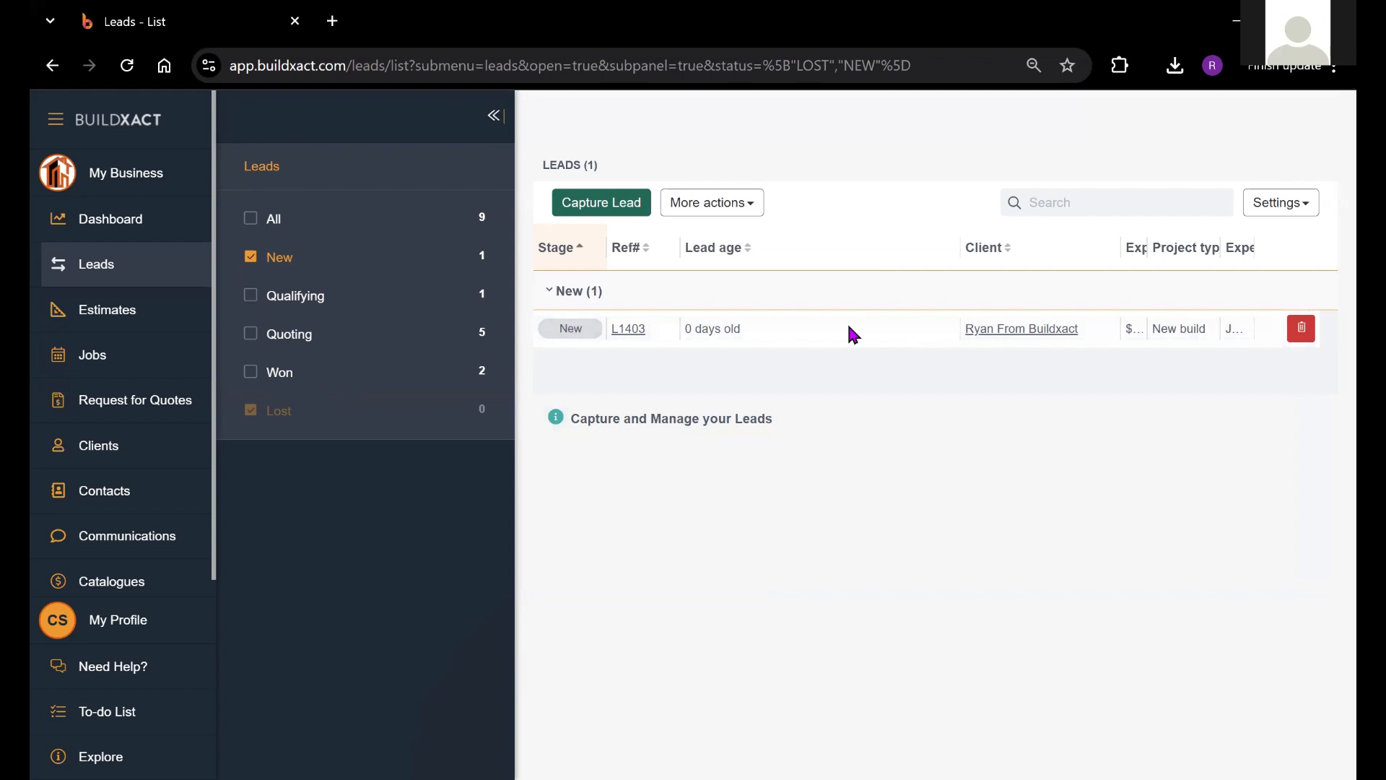
# Step: Open lead L1403's details and switch to its Estimate tab, which lists no estimates
pyautogui.click(628, 328)
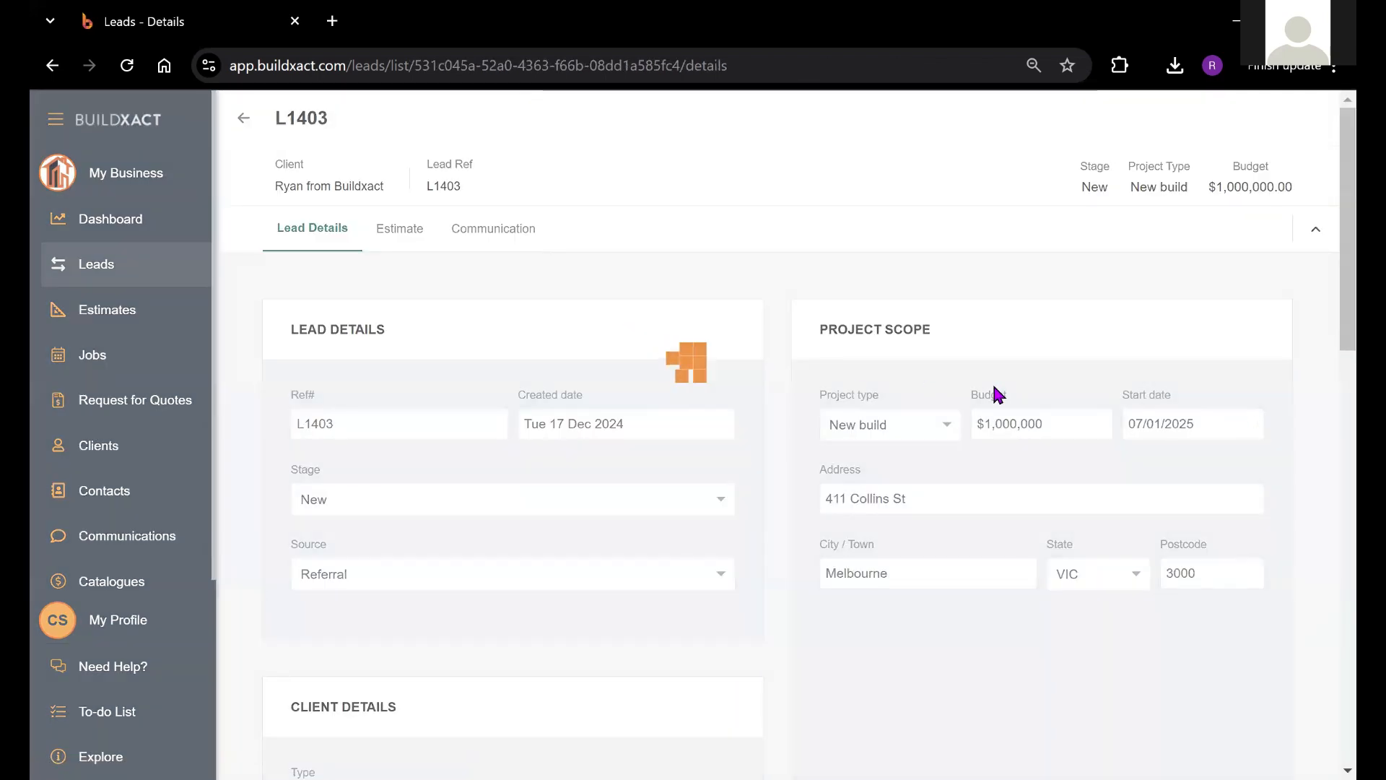
pyautogui.scroll(-5, 981, 485)
pyautogui.scroll(-6, 875, 383)
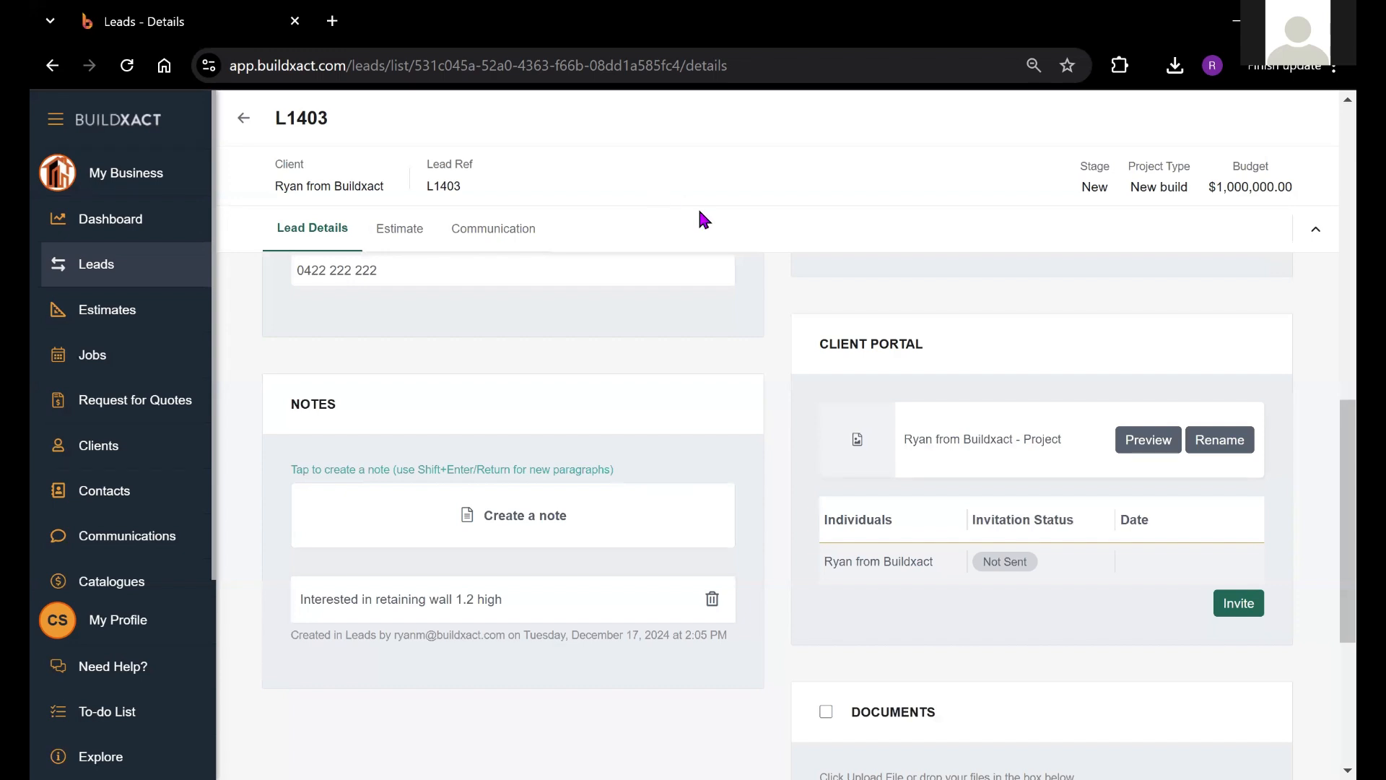
pyautogui.click(397, 231)
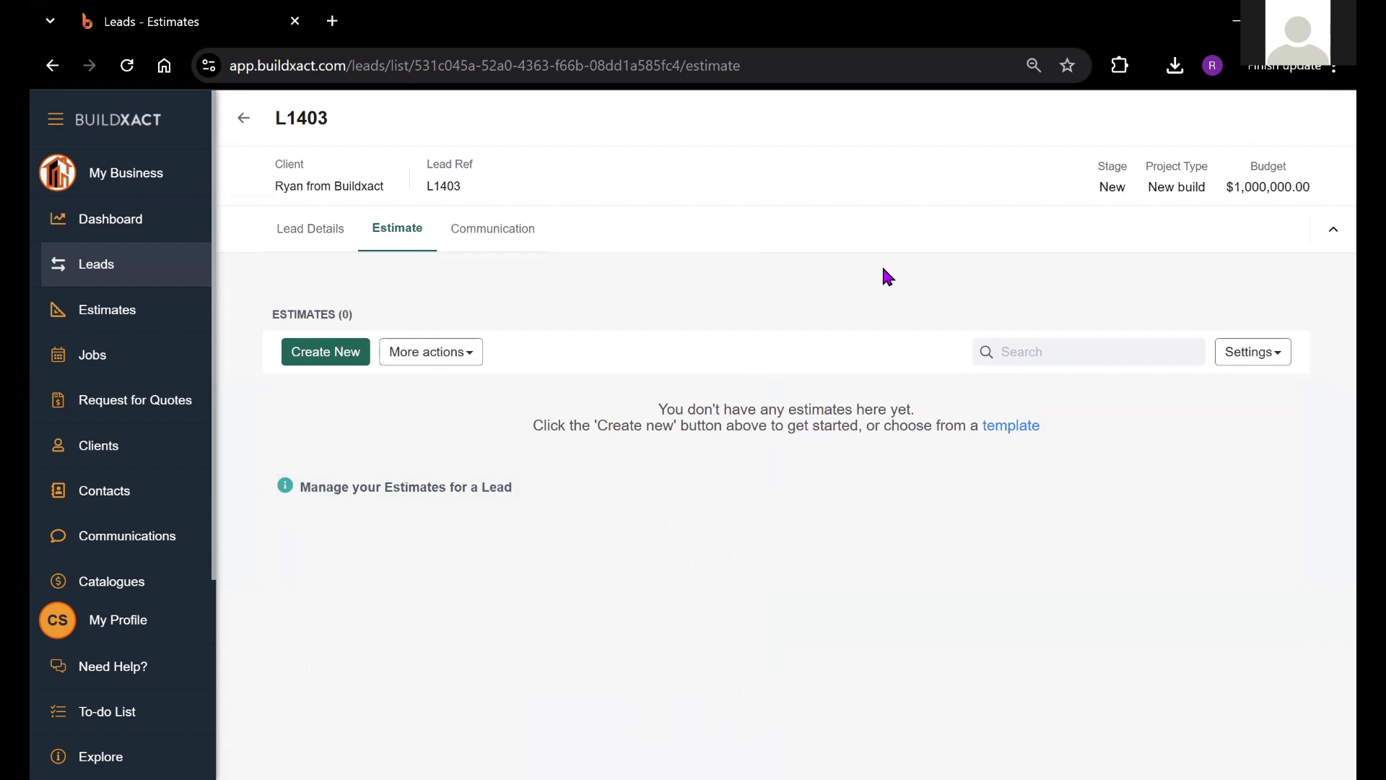
# Step: Create a new estimate and preview the Single Storey House Template's Preliminaries items
pyautogui.click(339, 353)
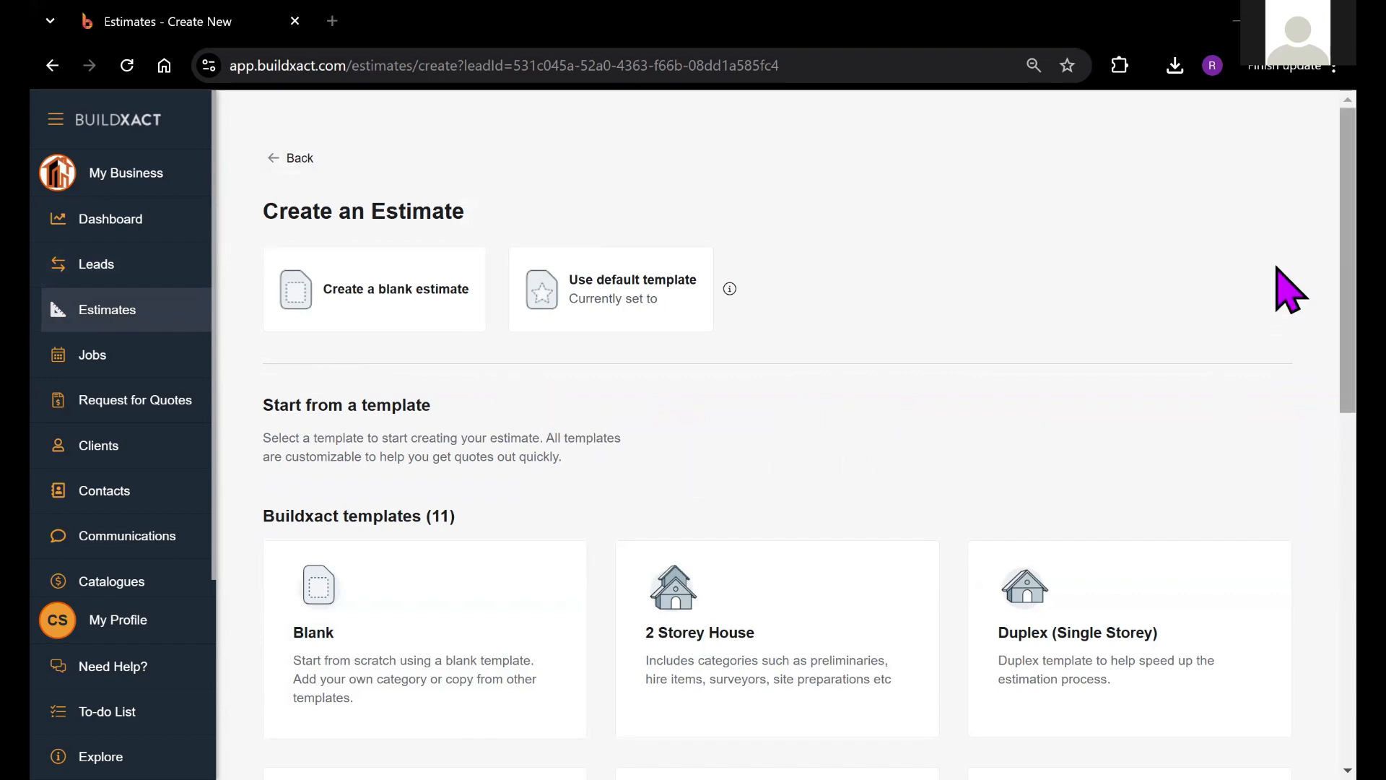
pyautogui.scroll(-5, 1284, 371)
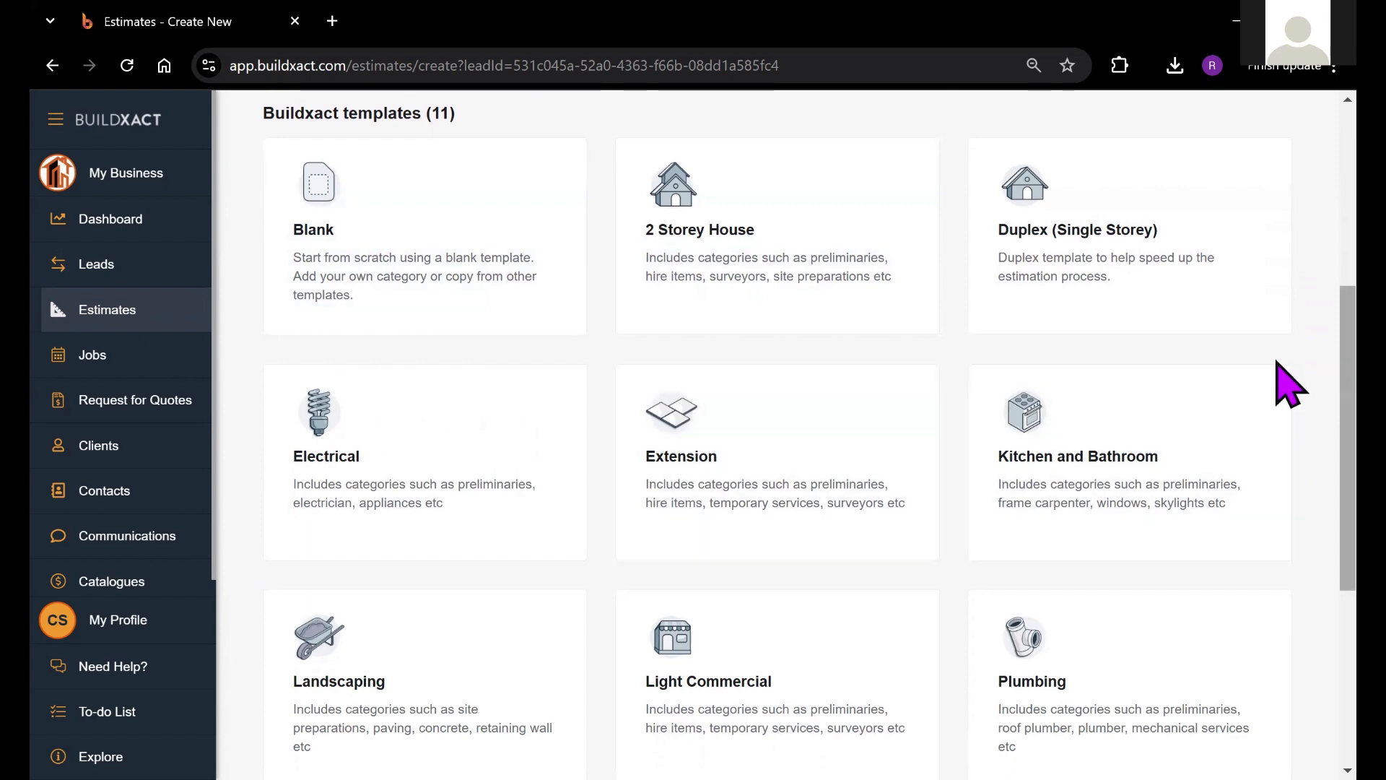
pyautogui.scroll(-3, 1278, 448)
pyautogui.scroll(-2, 1288, 506)
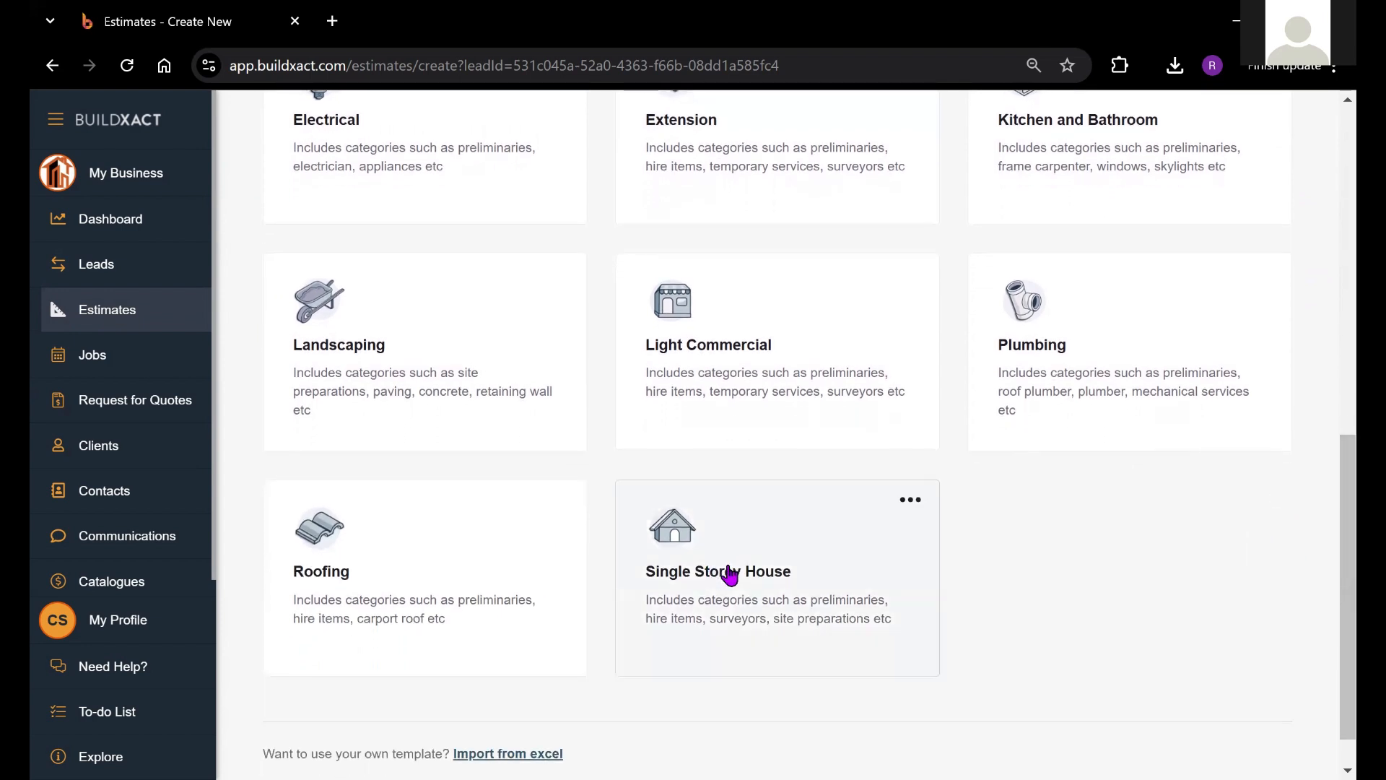
pyautogui.click(730, 575)
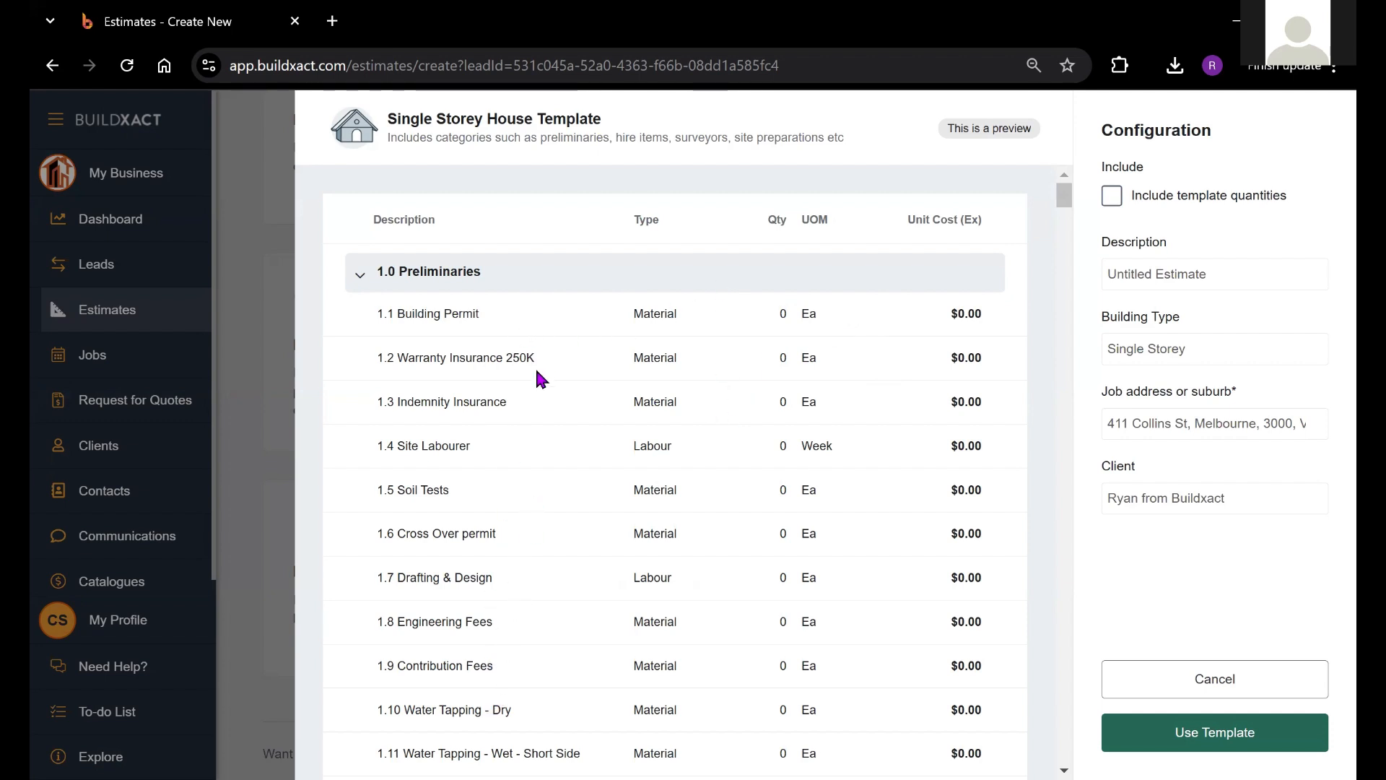
pyautogui.click(1165, 683)
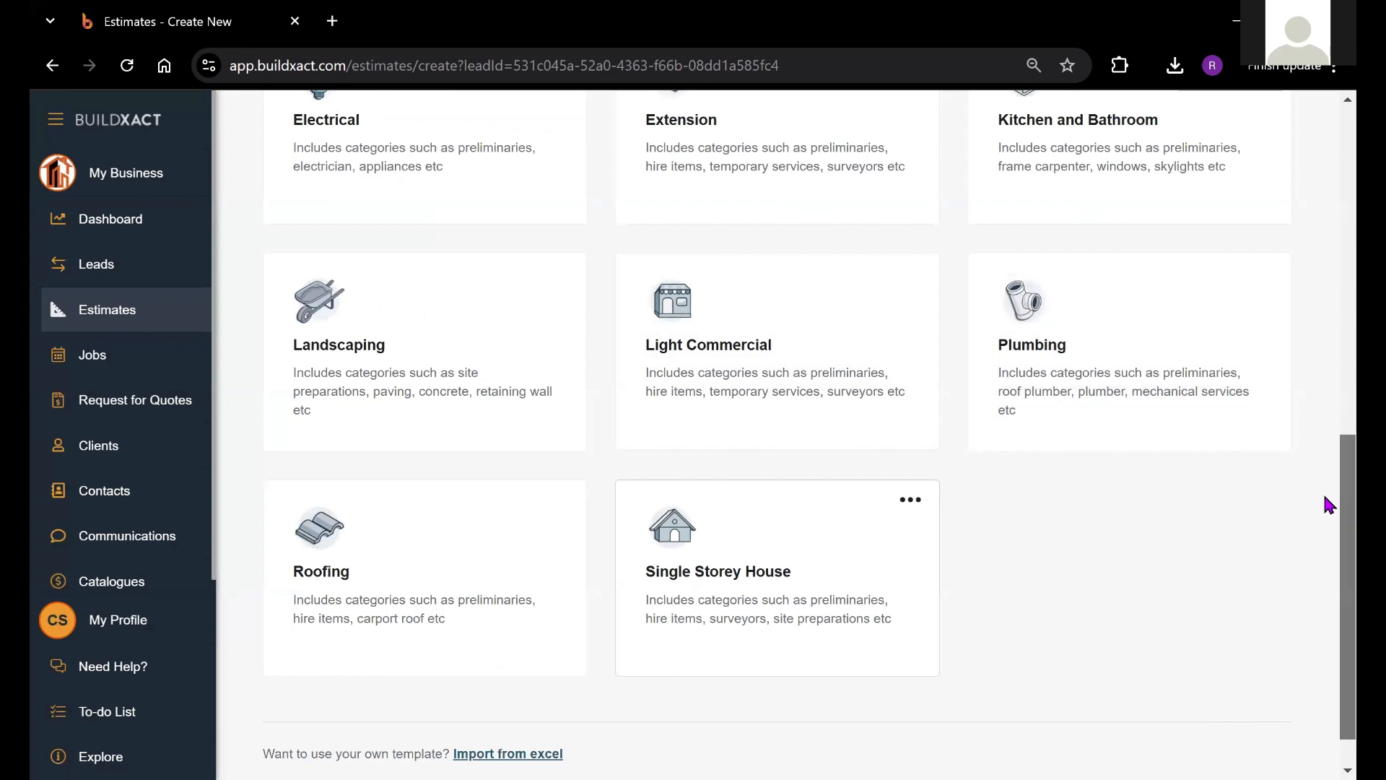
pyautogui.scroll(2, 1329, 491)
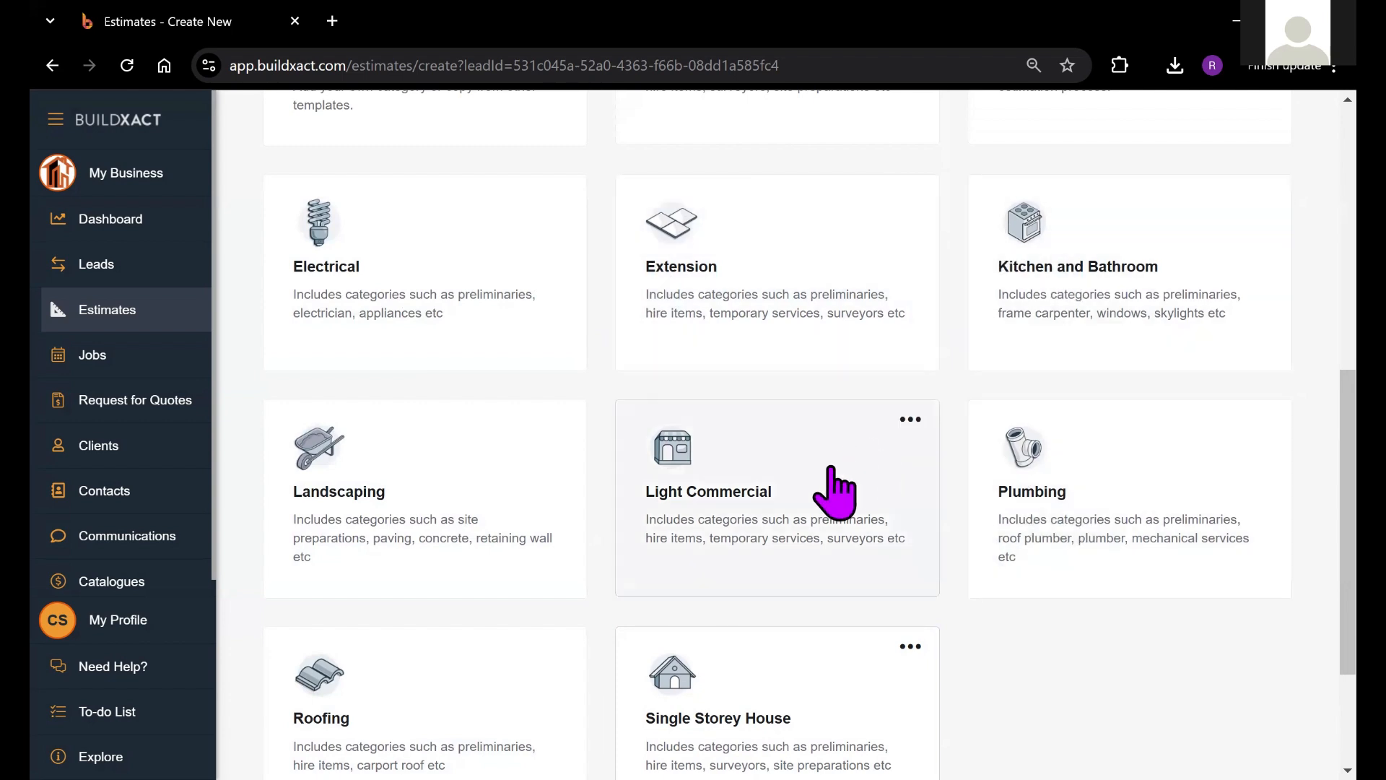
pyautogui.click(717, 684)
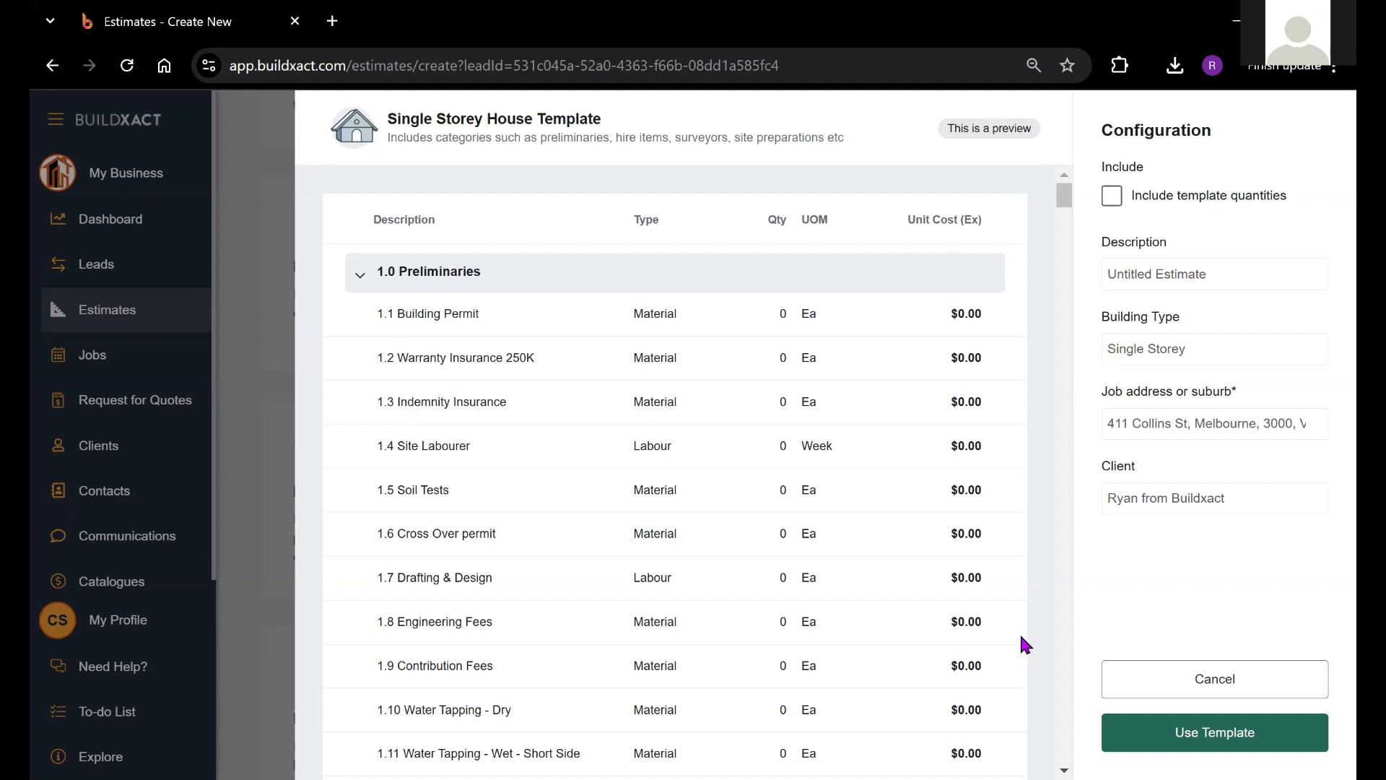
# Step: Name the estimate 'Test', create it from the template, and confirm Q1810 appears under L1403
pyautogui.click(1282, 280)
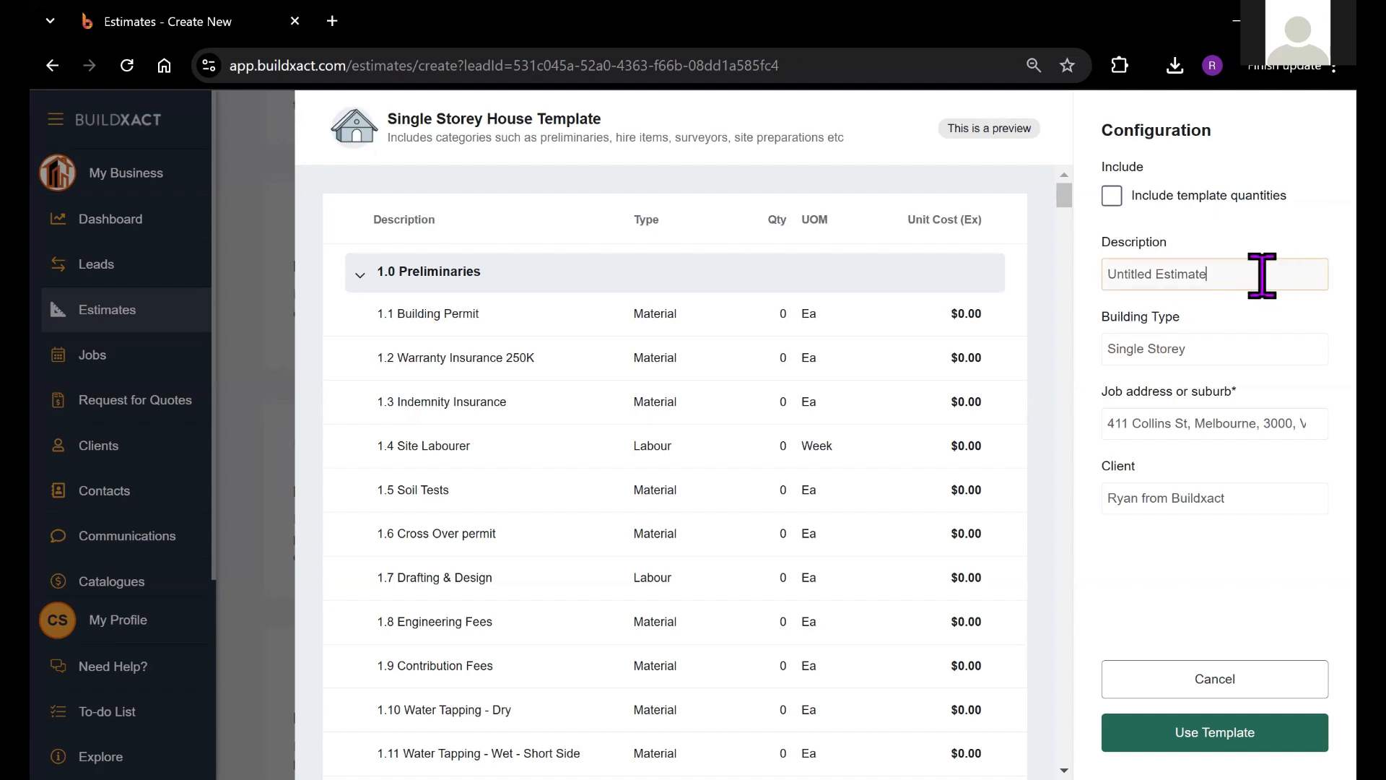
pyautogui.hotkey('ctrl', 'a')
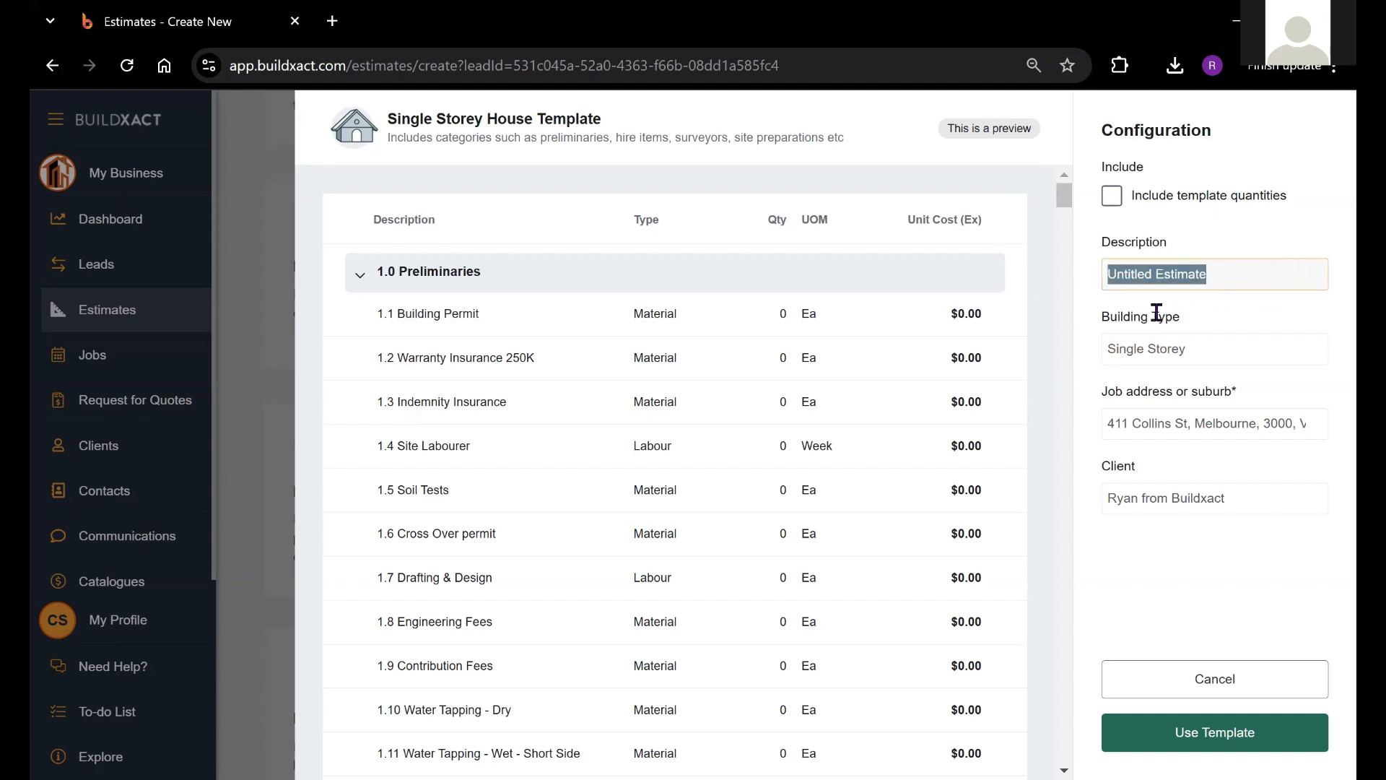
pyautogui.write('Test')
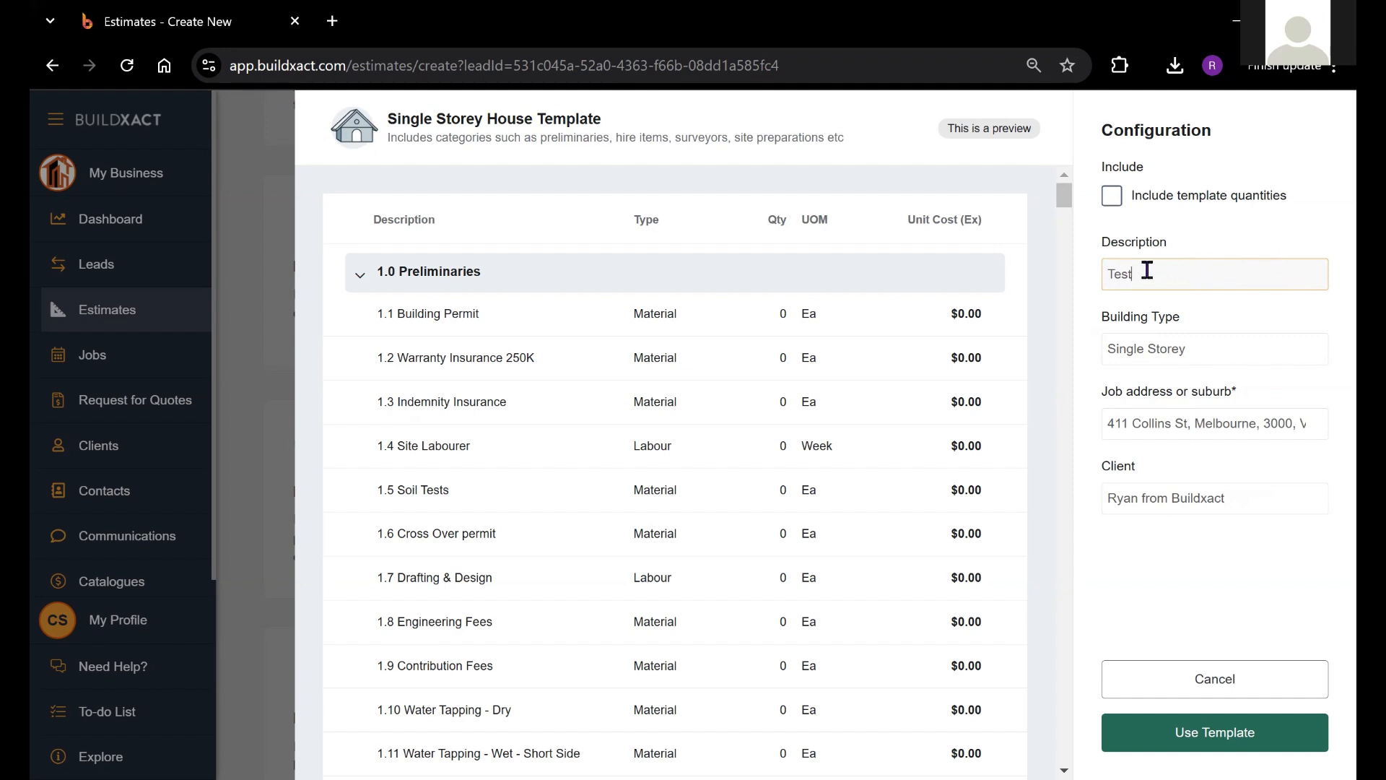
pyautogui.click(1186, 730)
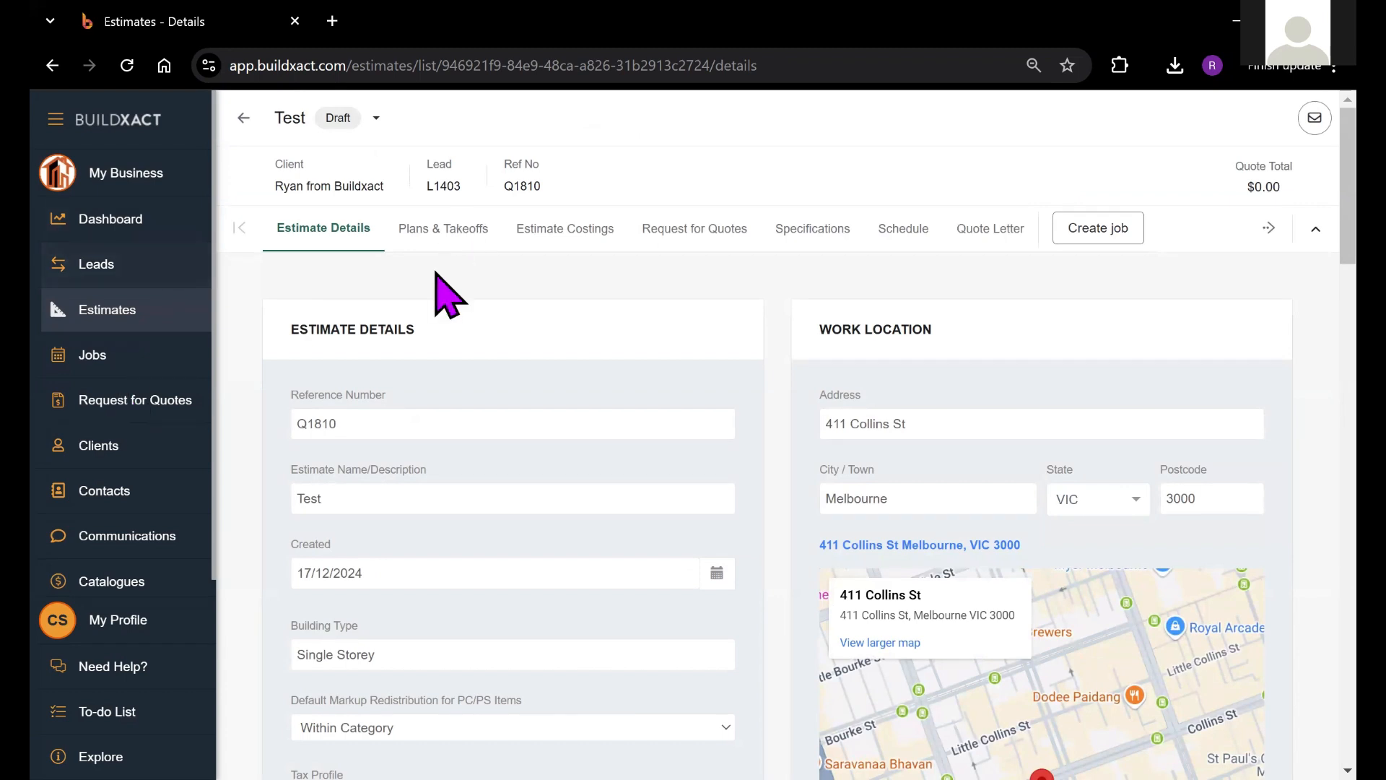
pyautogui.click(445, 186)
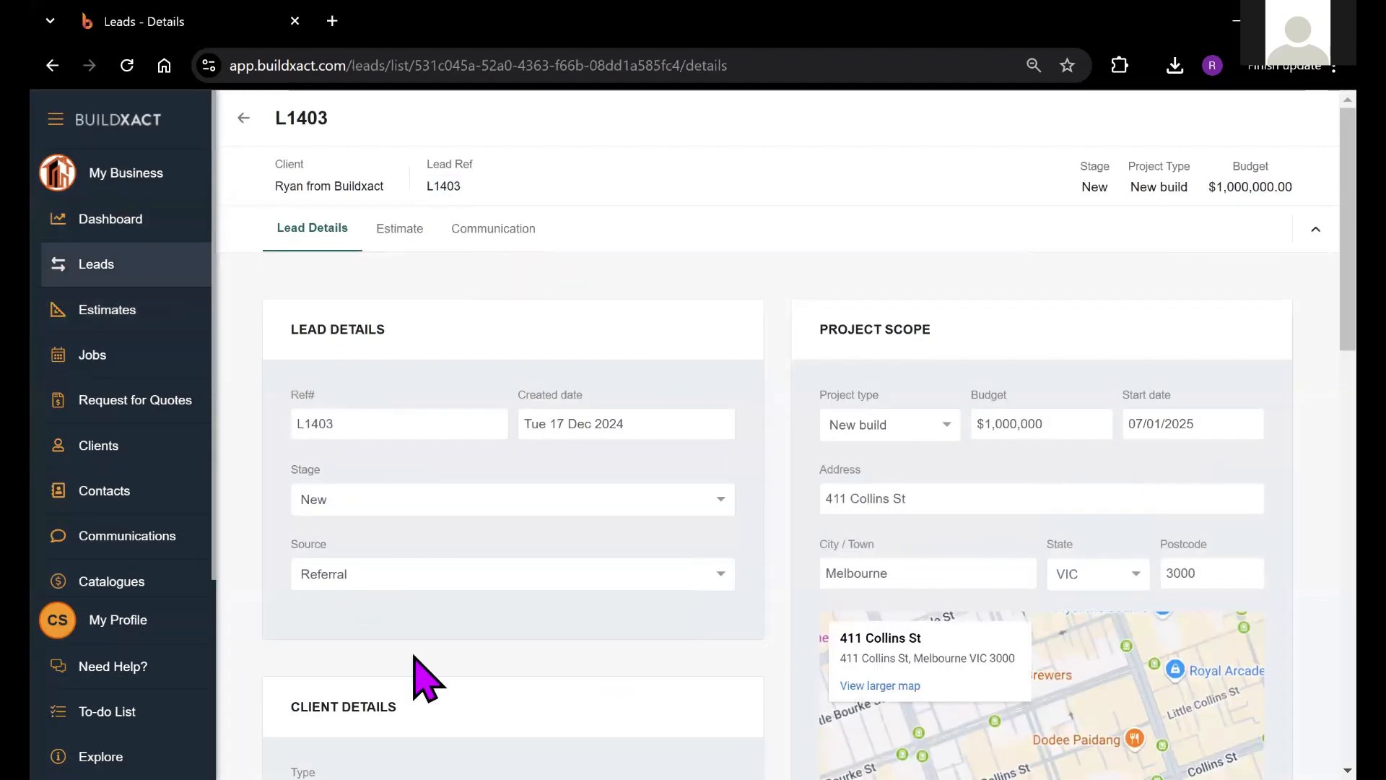
pyautogui.click(383, 236)
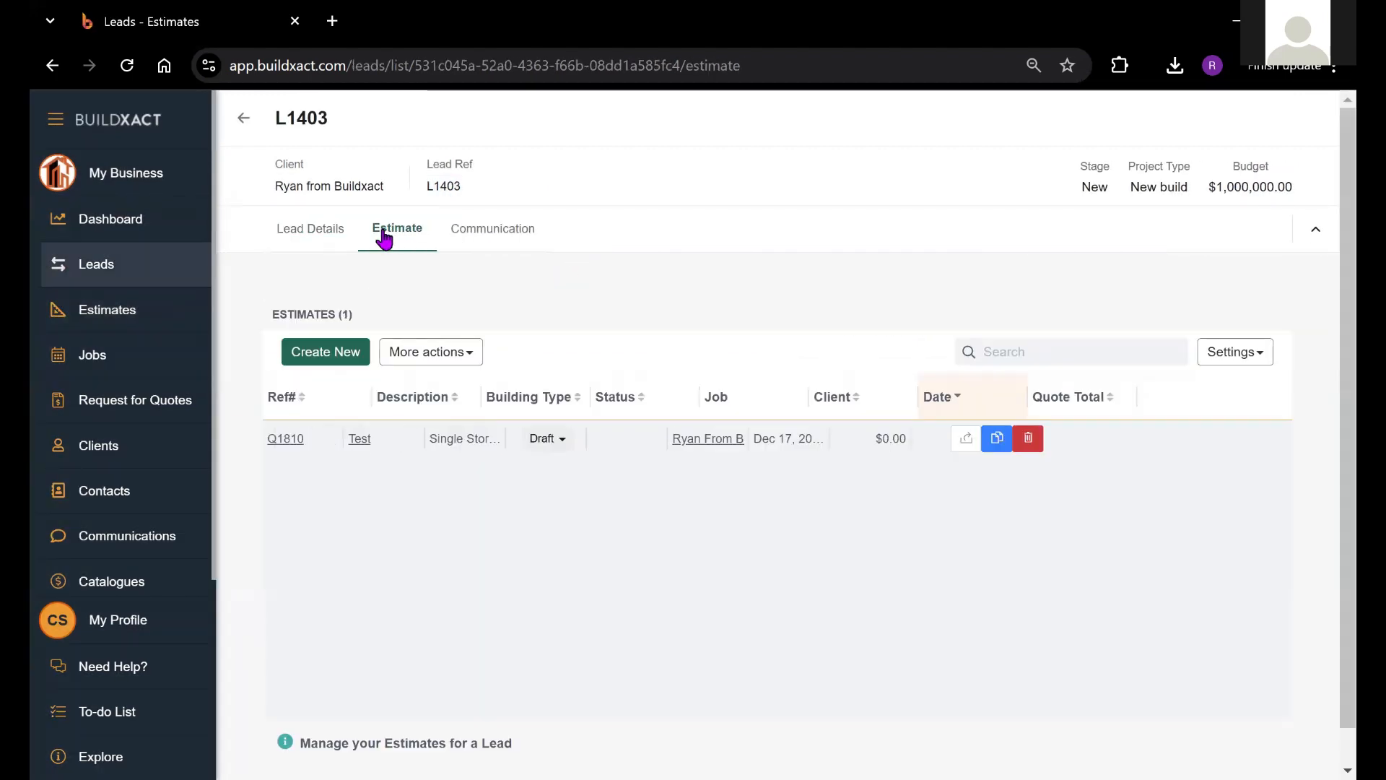